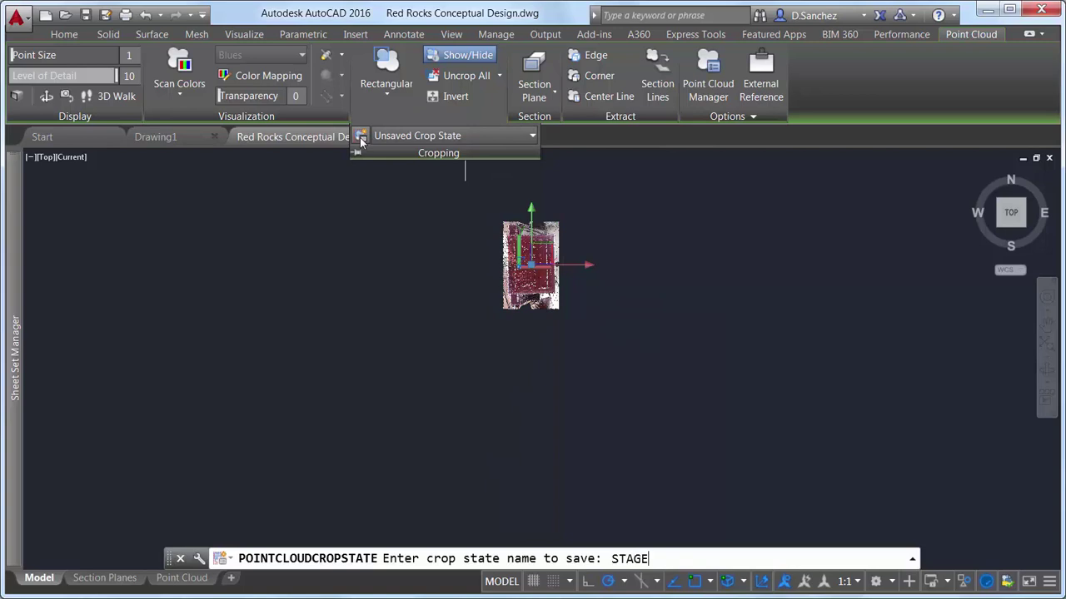
- Save the current point cloud crop as the crop state STAGE and uncrop the whole point cloud
{"action": "key", "text": "Return"}
{"action": "left_click", "coordinate": [465, 75]}
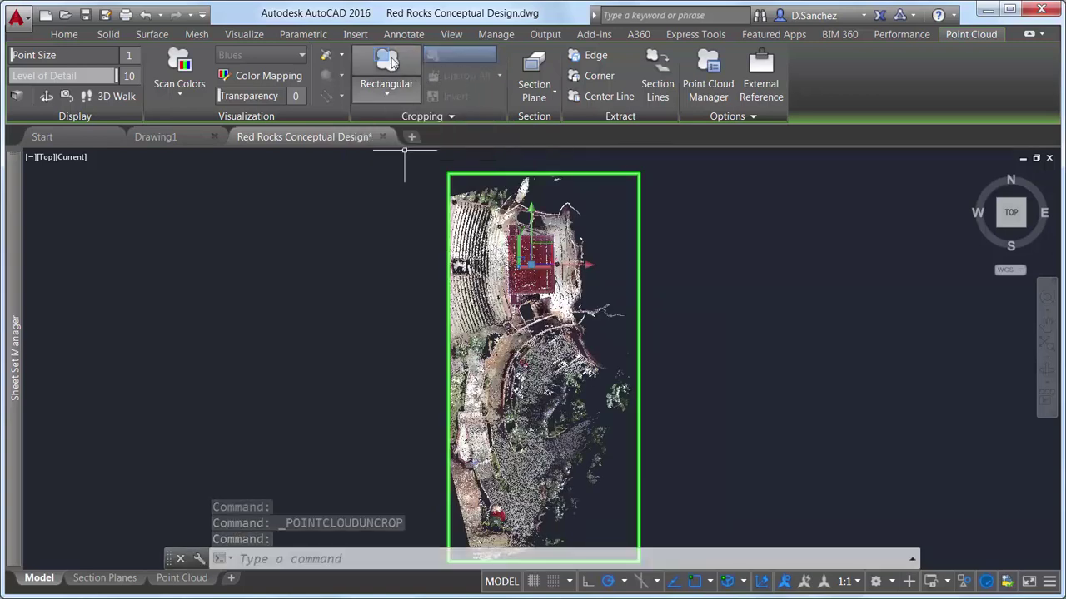
- Crop the point cloud with a rectangle around the area south of the stage, keeping the points inside
{"action": "left_click", "coordinate": [387, 63]}
{"action": "left_click", "coordinate": [490, 333]}
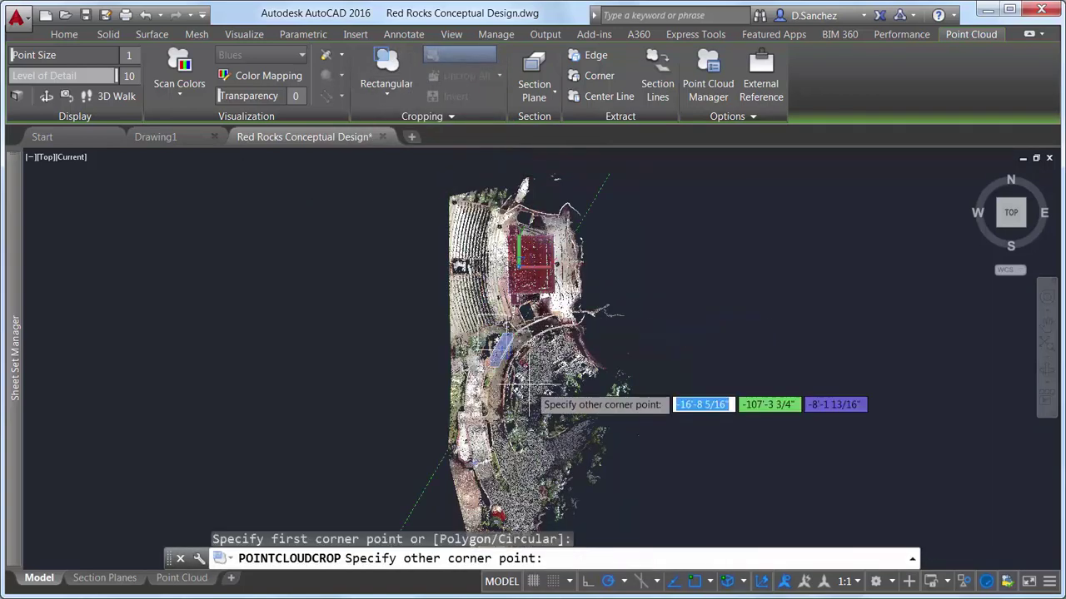
{"action": "left_click", "coordinate": [606, 463]}
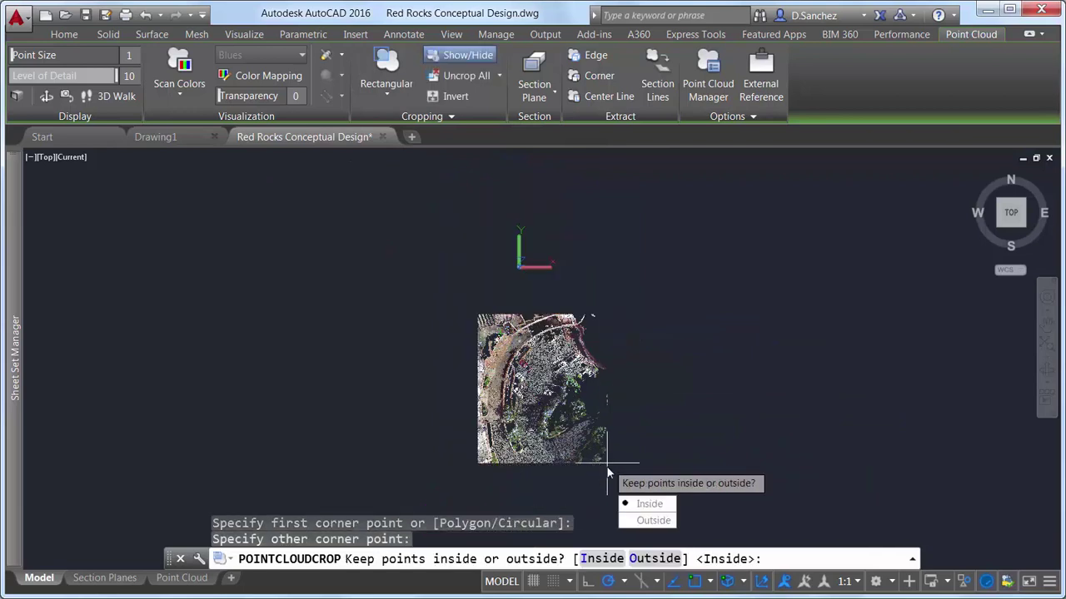
{"action": "left_click", "coordinate": [645, 503]}
- Save this crop as the crop state SOUTH TOWER and uncrop the whole point cloud
{"action": "left_click", "coordinate": [452, 116]}
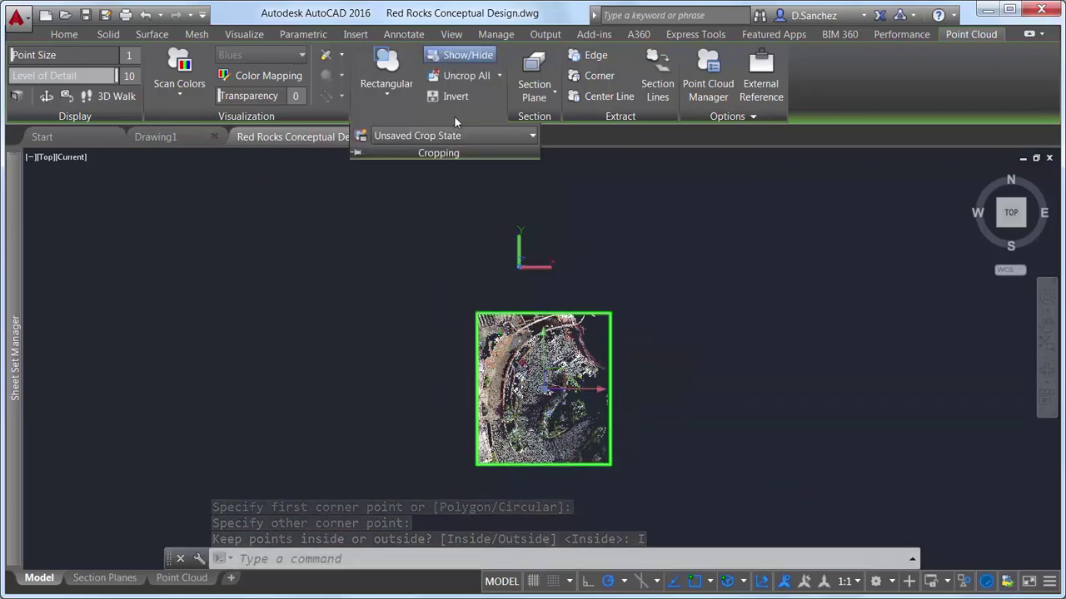
{"action": "left_click", "coordinate": [361, 135]}
{"action": "type", "text": "SOU"}
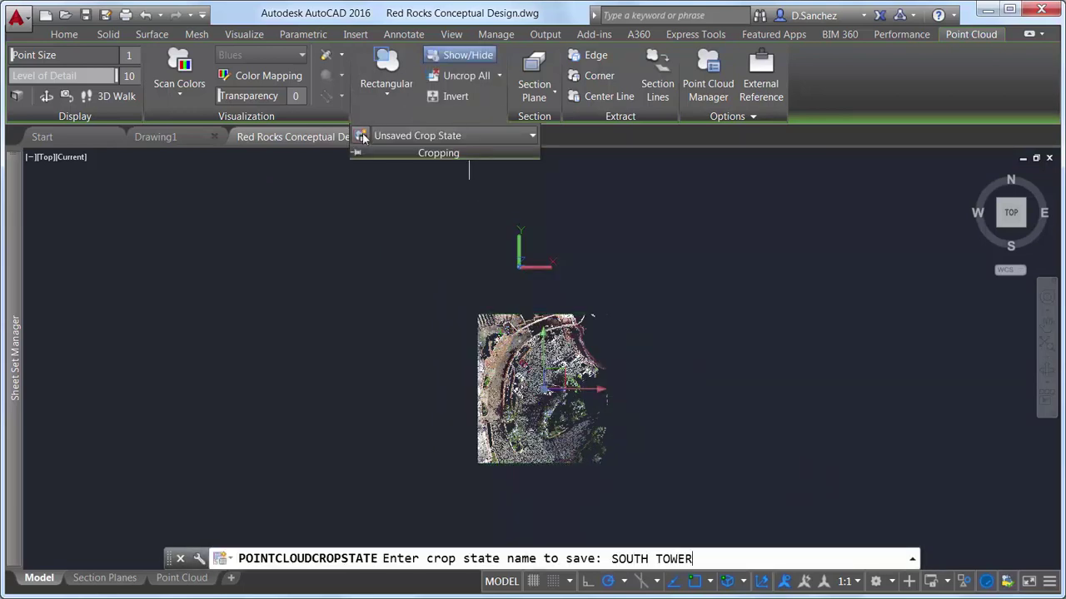
{"action": "type", "text": "TH TOWER"}
{"action": "key", "text": "Return"}
{"action": "left_click", "coordinate": [450, 76]}
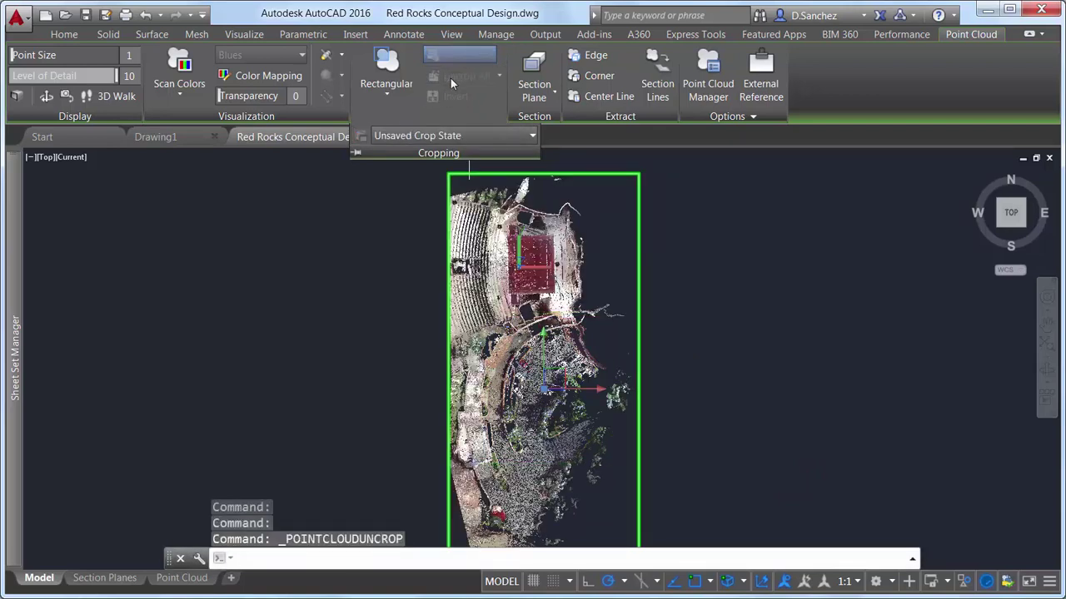
- Restore the SOUTH TOWER crop state, and switch the point cloud to the STAGE crop state
{"action": "left_click", "coordinate": [445, 134]}
{"action": "left_click", "coordinate": [431, 170]}
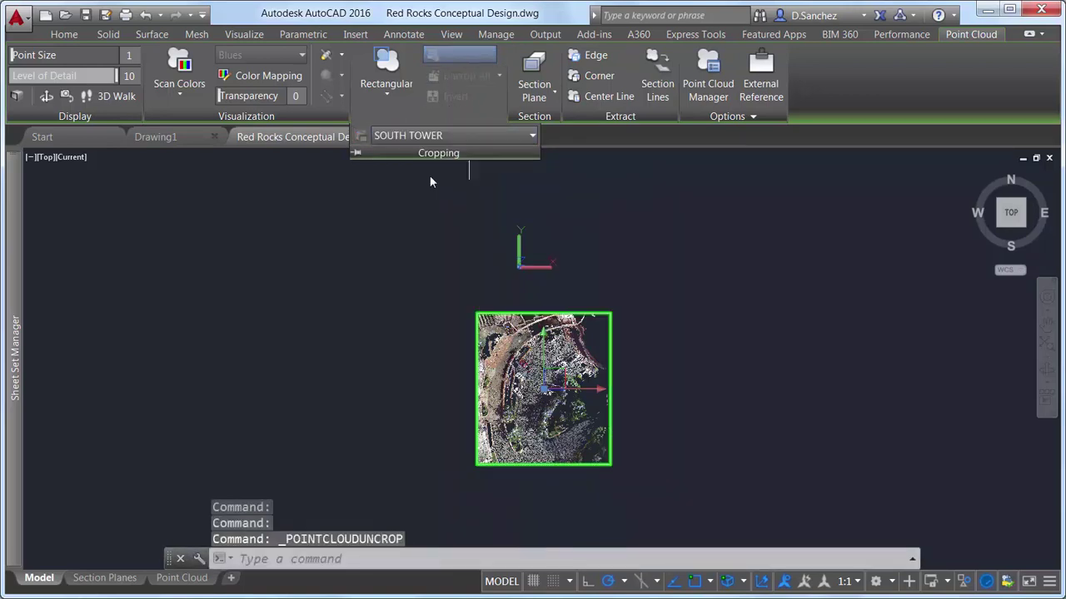
{"action": "left_click", "coordinate": [431, 119]}
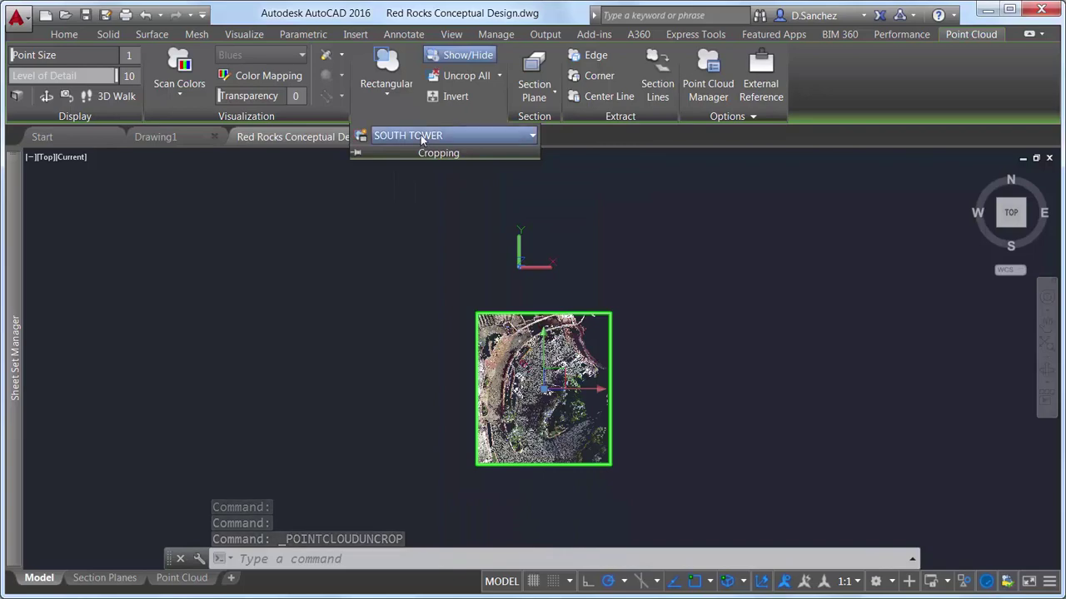
{"action": "left_click", "coordinate": [422, 136]}
{"action": "left_click", "coordinate": [406, 154]}
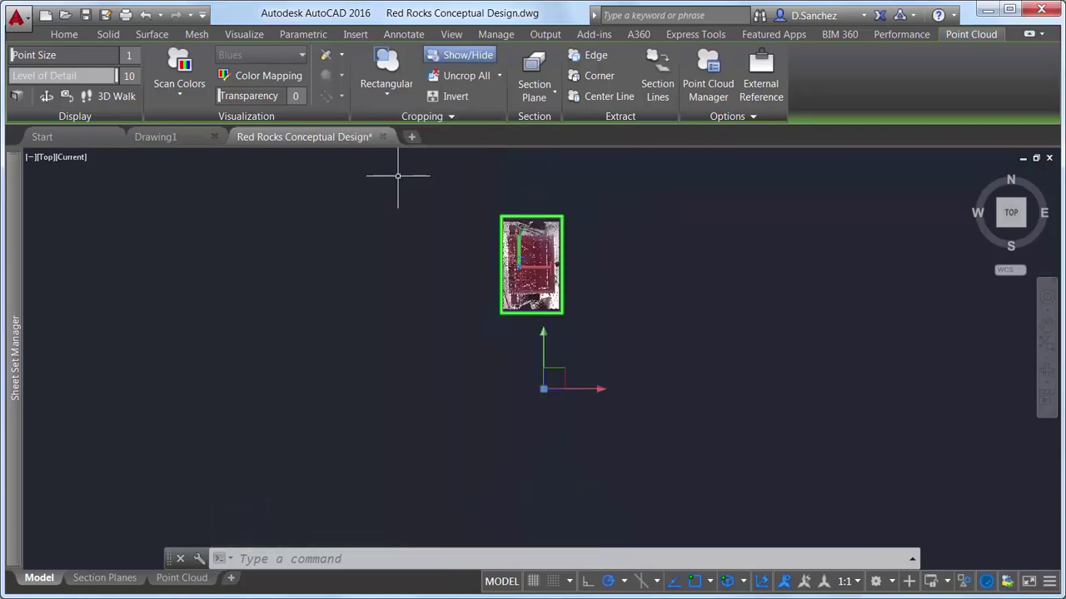
{"action": "scroll", "coordinate": [535, 178], "scroll_direction": "up", "scroll_amount": 5}
{"action": "middle_click_drag", "start_coordinate": [466, 499], "coordinate": [593, 363], "text": "shift"}
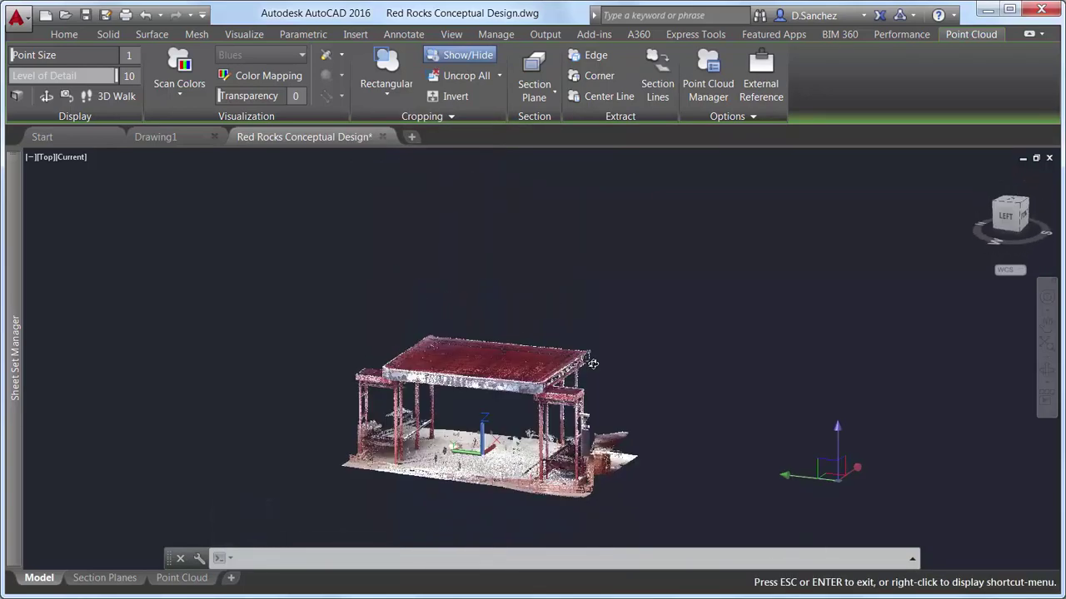
{"action": "key", "text": "Escape"}
{"action": "scroll", "coordinate": [493, 470], "scroll_direction": "up", "scroll_amount": 4}
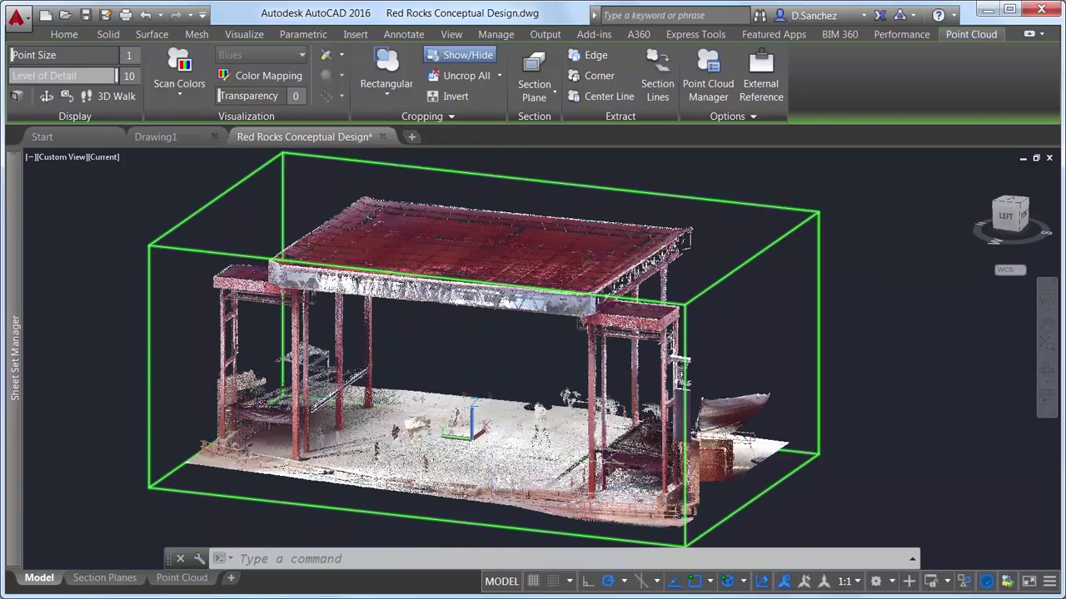
{"action": "left_click", "coordinate": [1049, 583]}
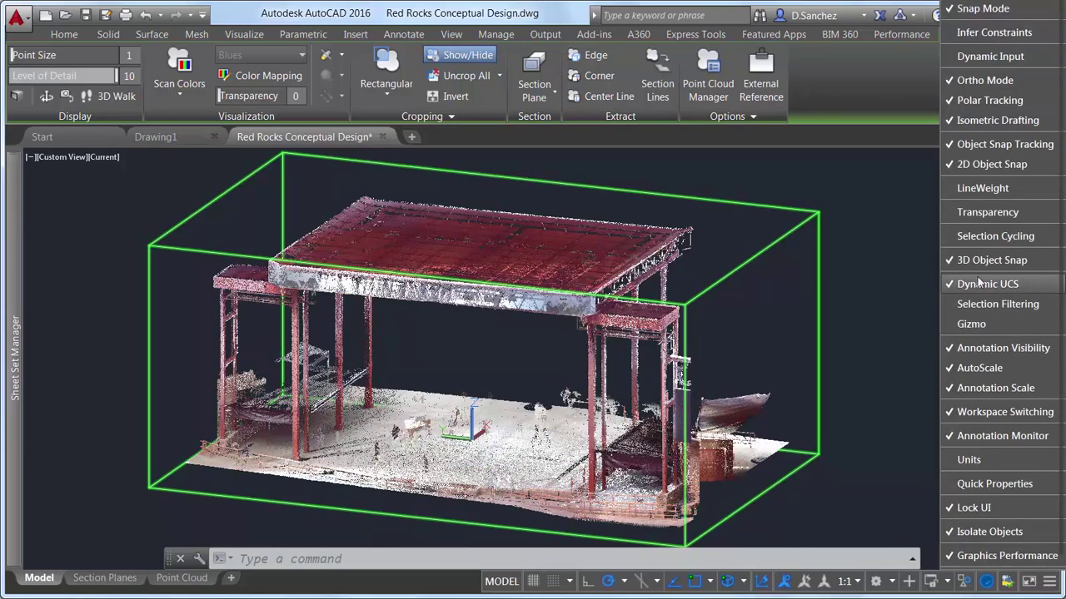
{"action": "left_click", "coordinate": [1042, 585]}
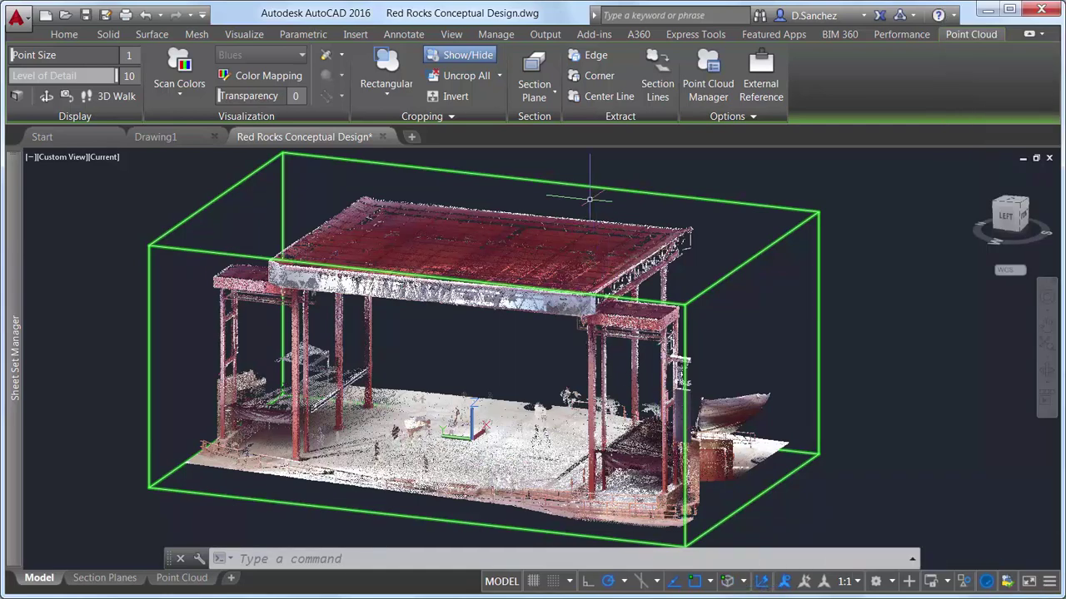
- Place a section plane on the front face of the stage roof in the point cloud
{"action": "left_click", "coordinate": [550, 98]}
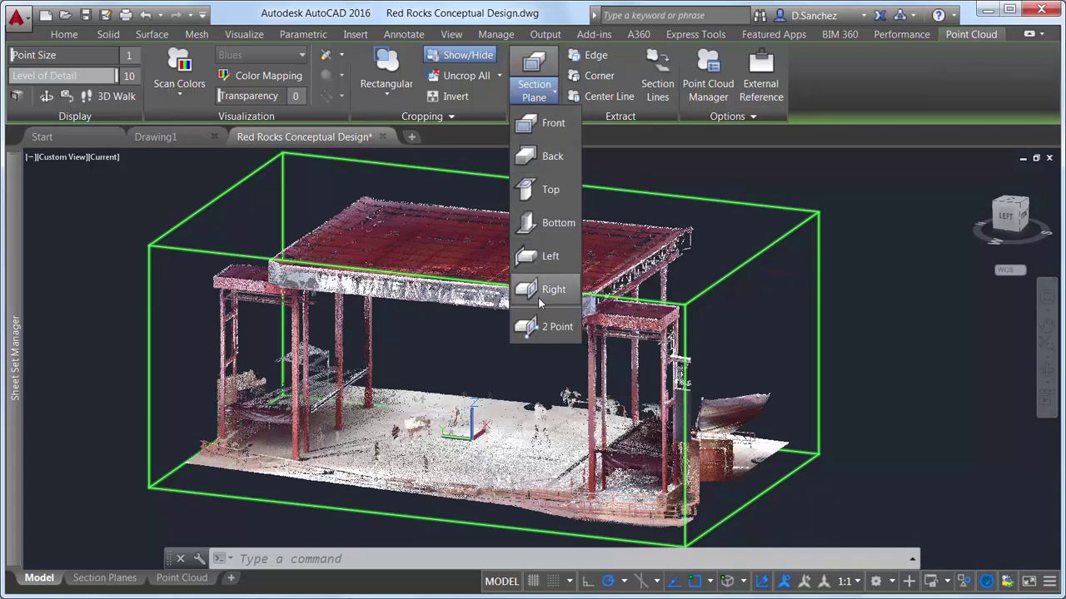
{"action": "left_click", "coordinate": [549, 327]}
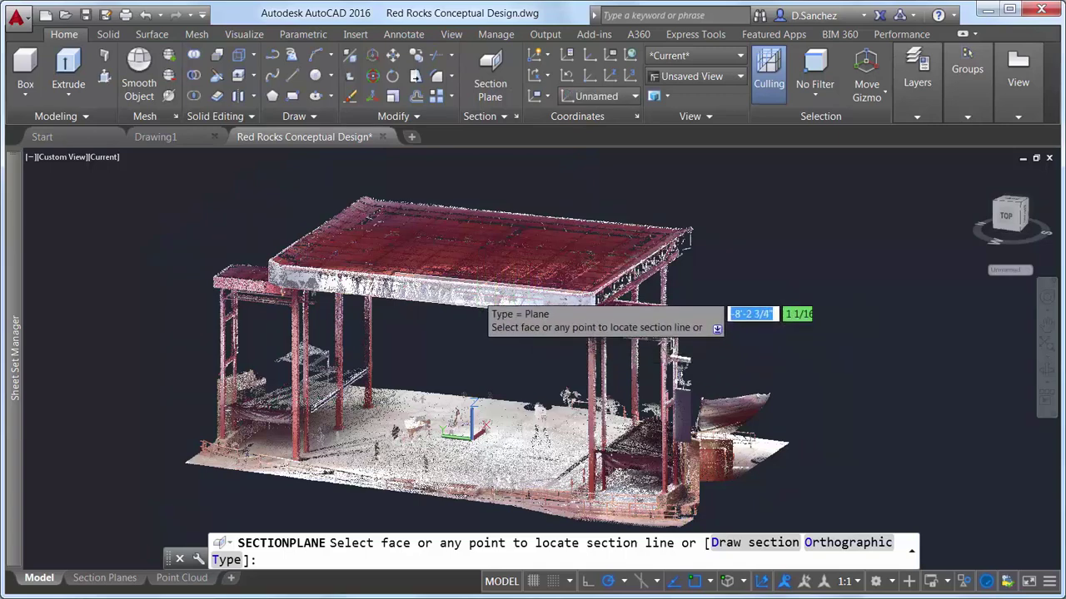
{"action": "left_click", "coordinate": [477, 308]}
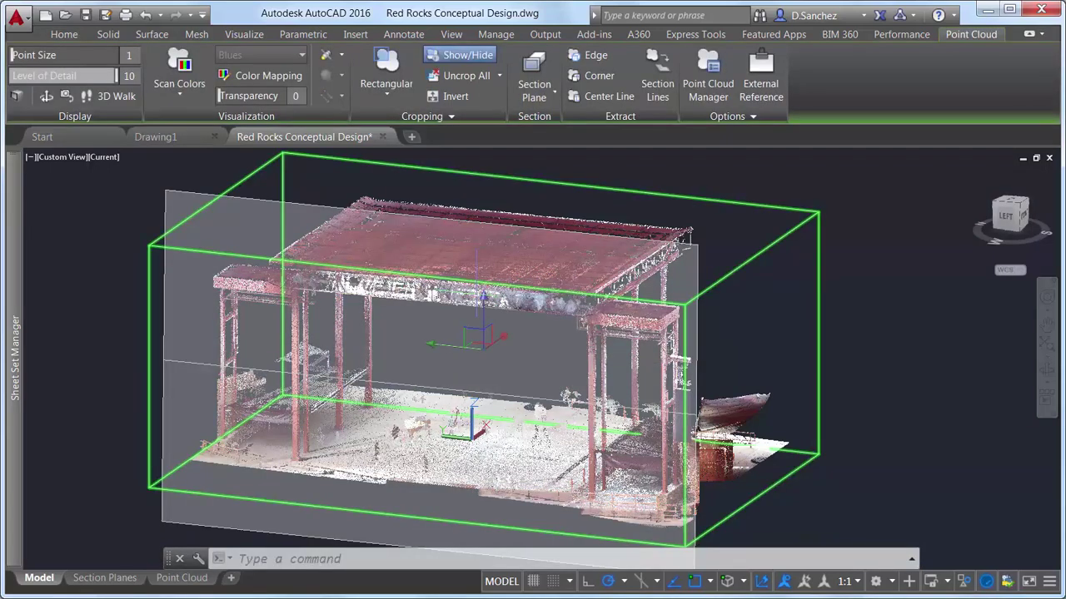
{"action": "key", "text": "Escape"}
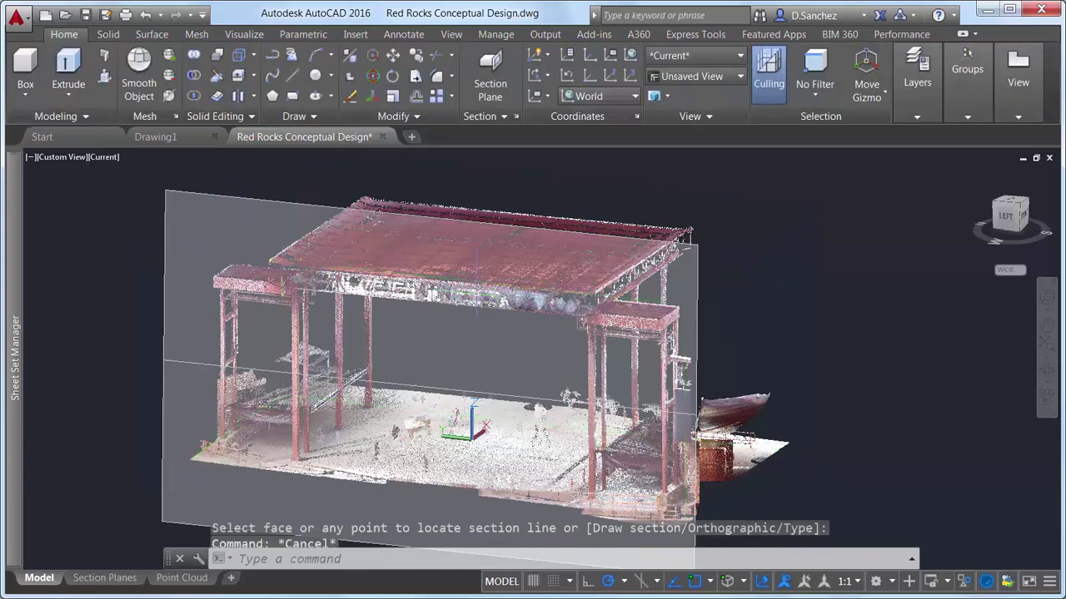
- Change the section plane to a Slice with an offset of -100 and a thickness of 2
{"action": "left_click", "coordinate": [298, 202]}
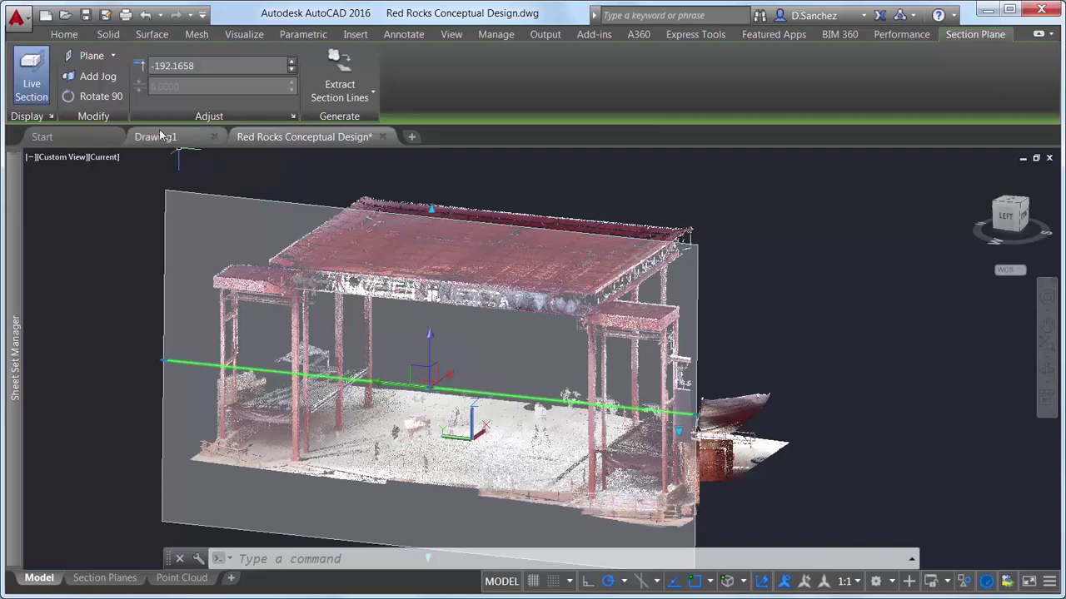
{"action": "left_click", "coordinate": [115, 55]}
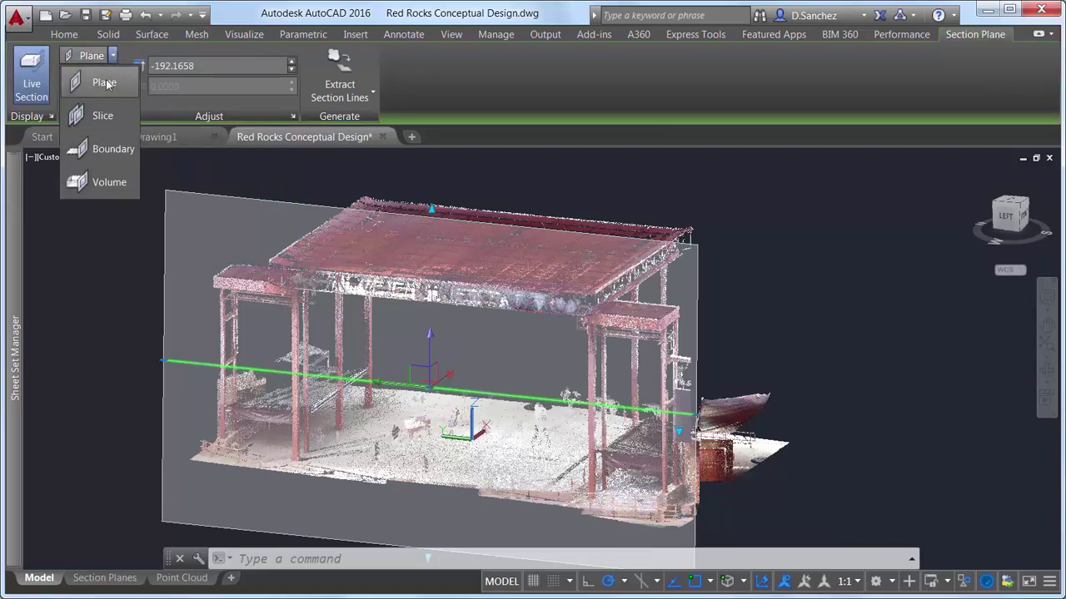
{"action": "left_click", "coordinate": [104, 116]}
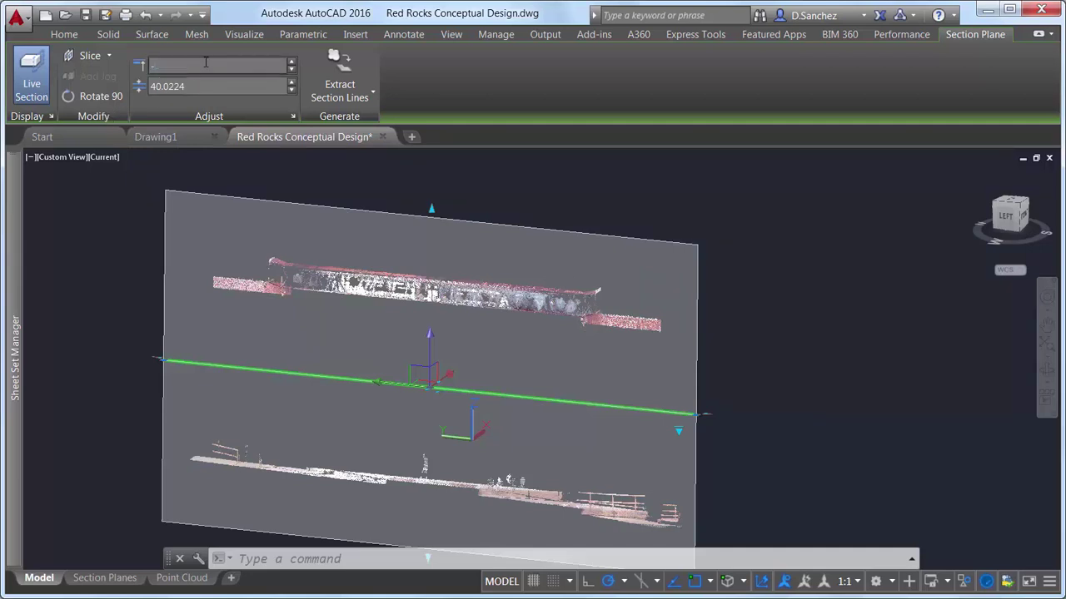
{"action": "key", "text": "Return"}
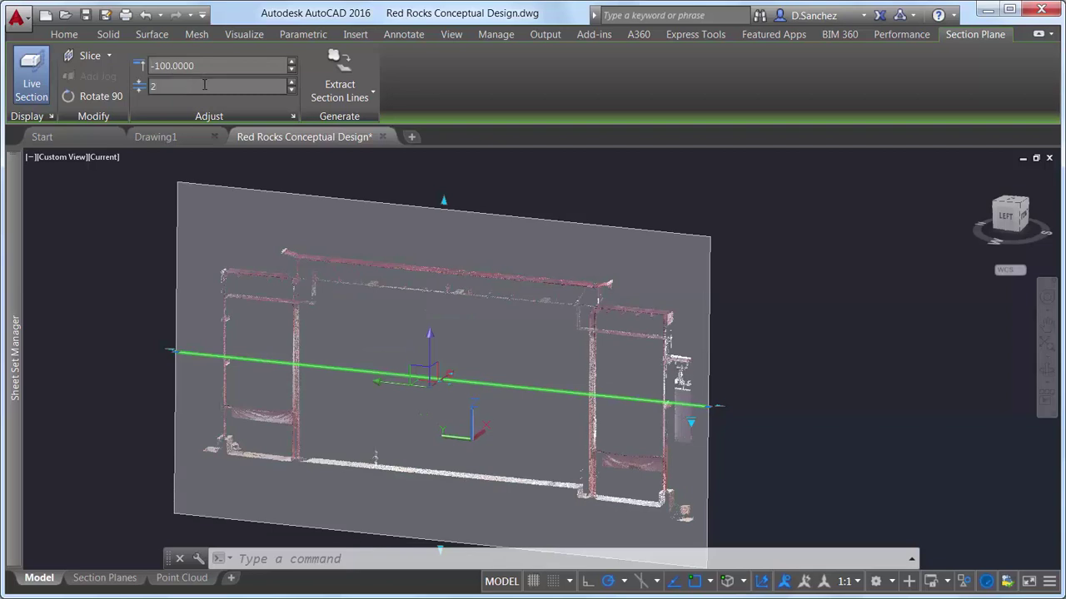
{"action": "left_click", "coordinate": [204, 84]}
{"action": "type", "text": "2"}
{"action": "key", "text": "Return"}
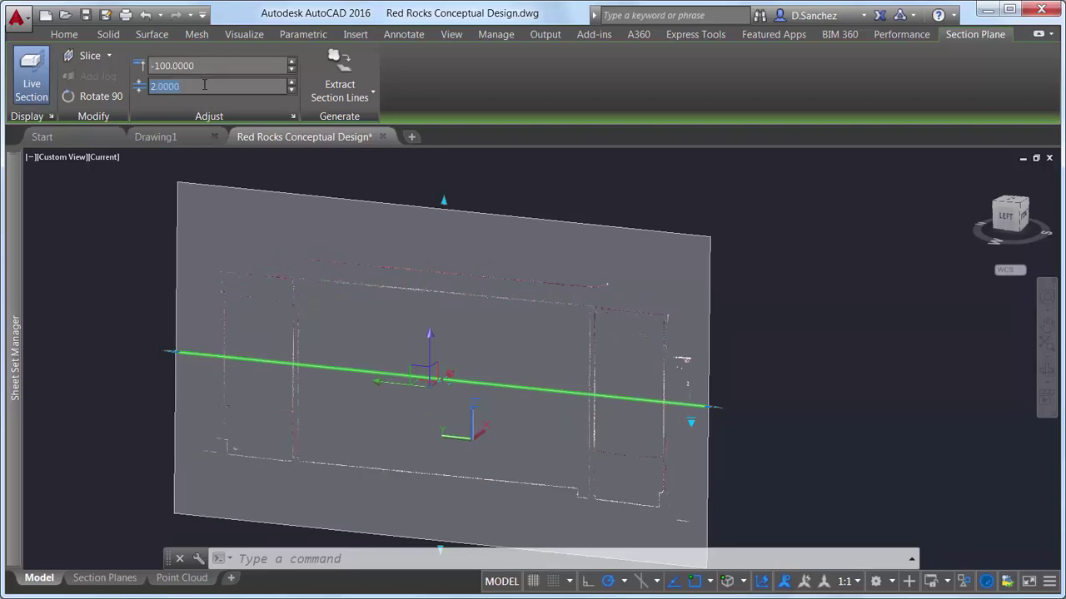
- Extract section lines of the entire cross section from the point cloud as green 2D polylines, with the result previewed
{"action": "left_click", "coordinate": [346, 71]}
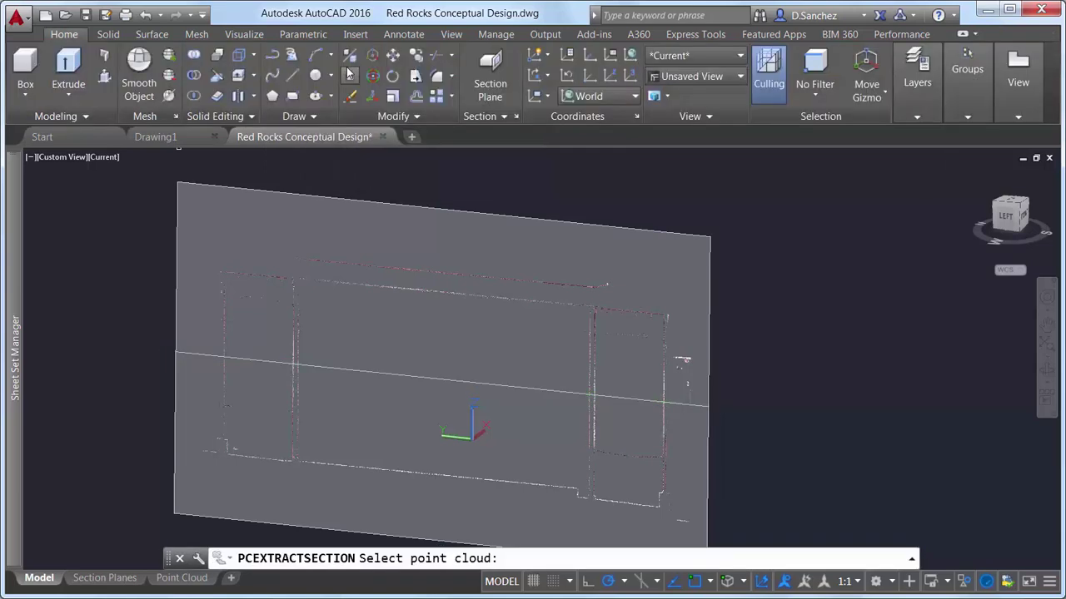
{"action": "left_click", "coordinate": [334, 284]}
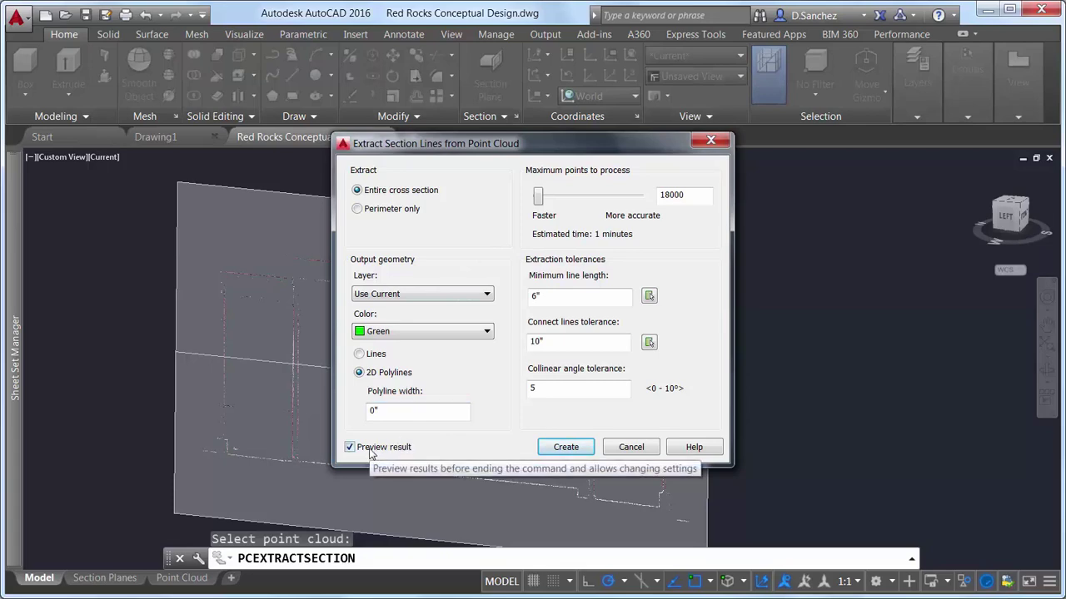
{"action": "left_click", "coordinate": [563, 448]}
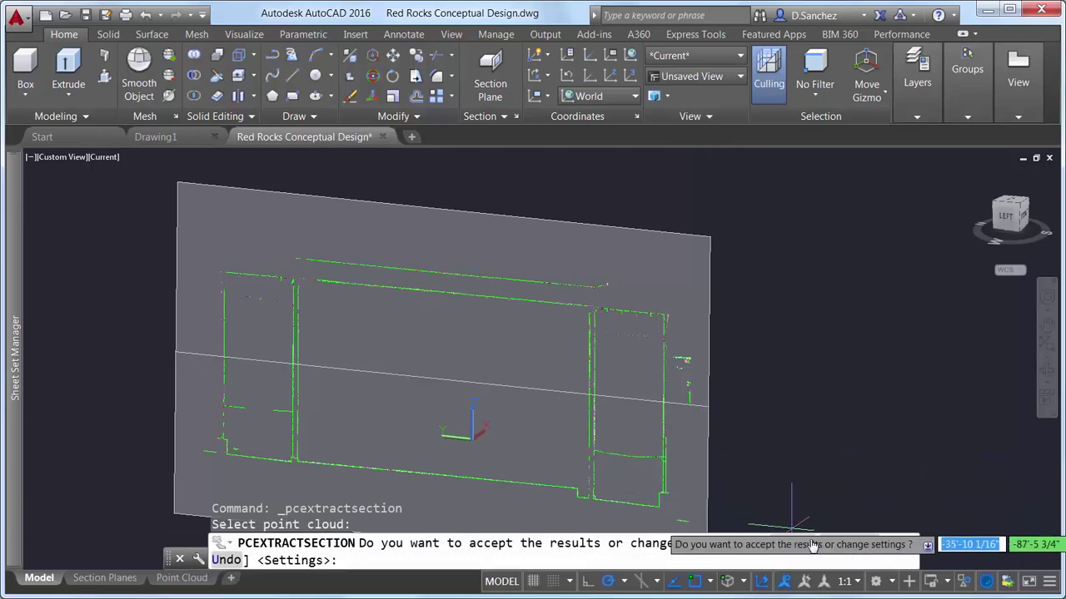
- Set the minimum line length and connect lines tolerance to 2", regenerate the section lines and accept them
{"action": "left_click", "coordinate": [843, 545]}
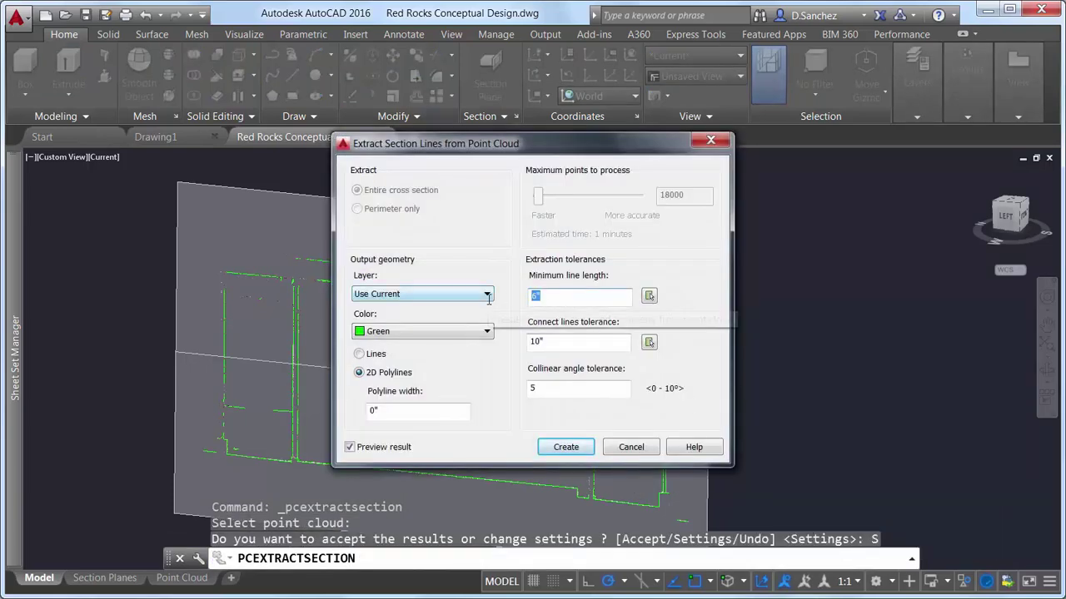
{"action": "type", "text": "2"}
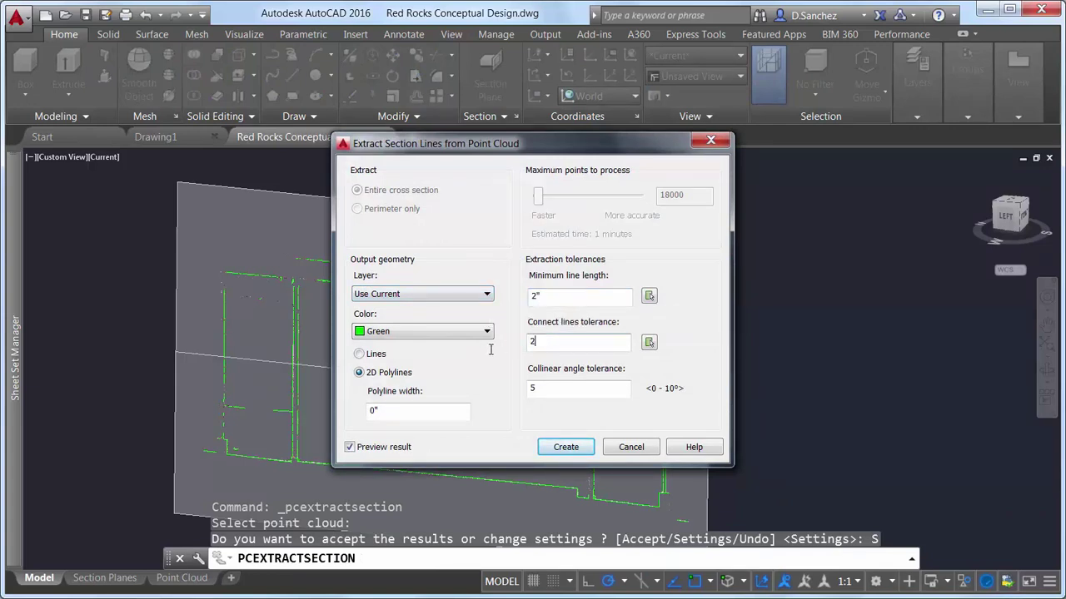
{"action": "left_click", "coordinate": [565, 447]}
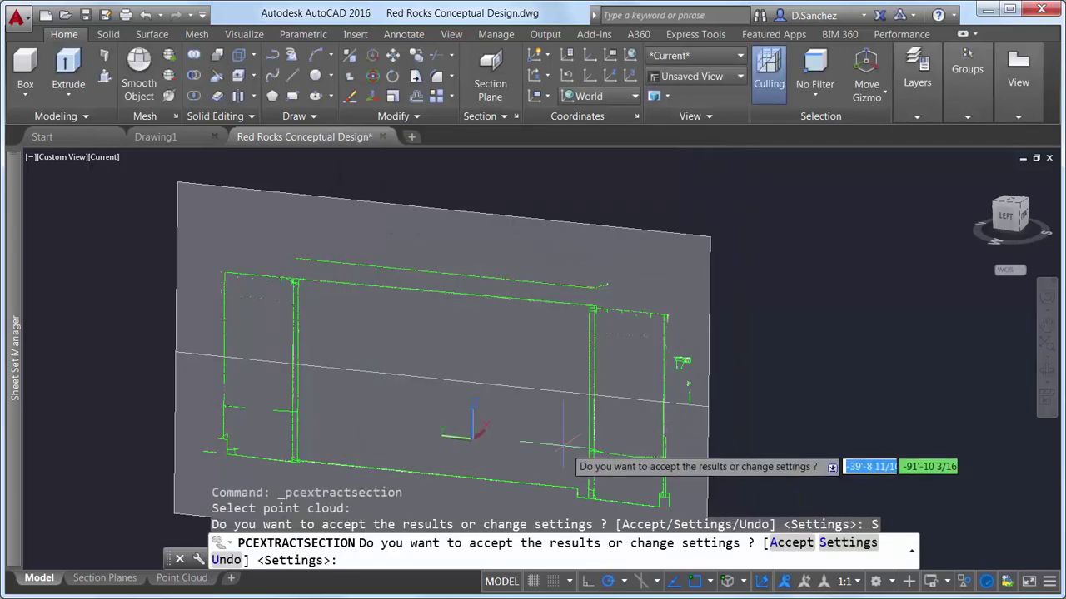
{"action": "left_click", "coordinate": [792, 543]}
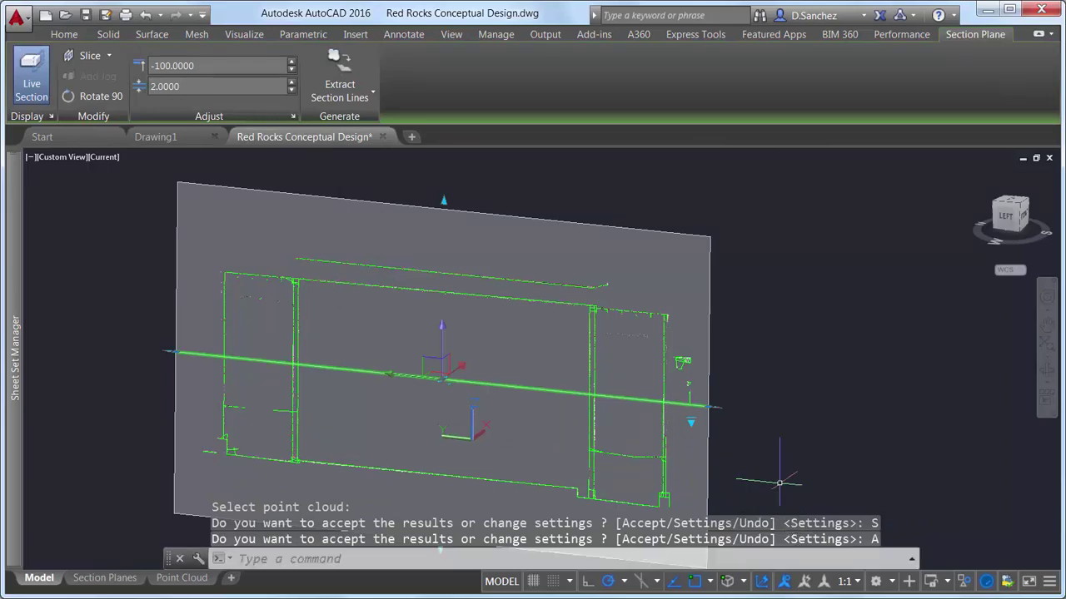
- Erase the section plane and set the model to the Left view
{"action": "right_click", "coordinate": [711, 462]}
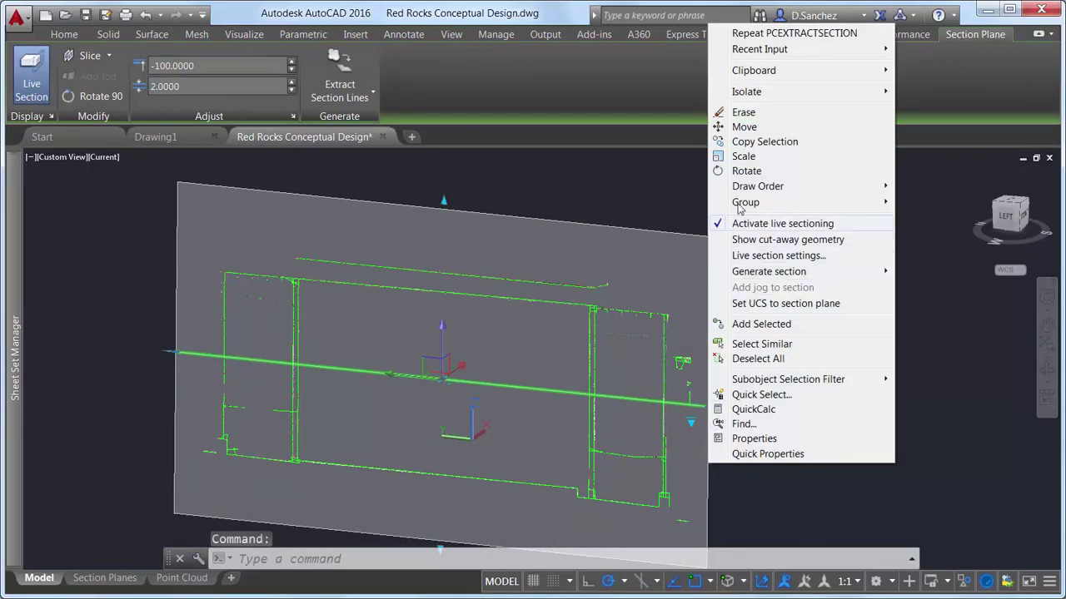
{"action": "left_click", "coordinate": [744, 112]}
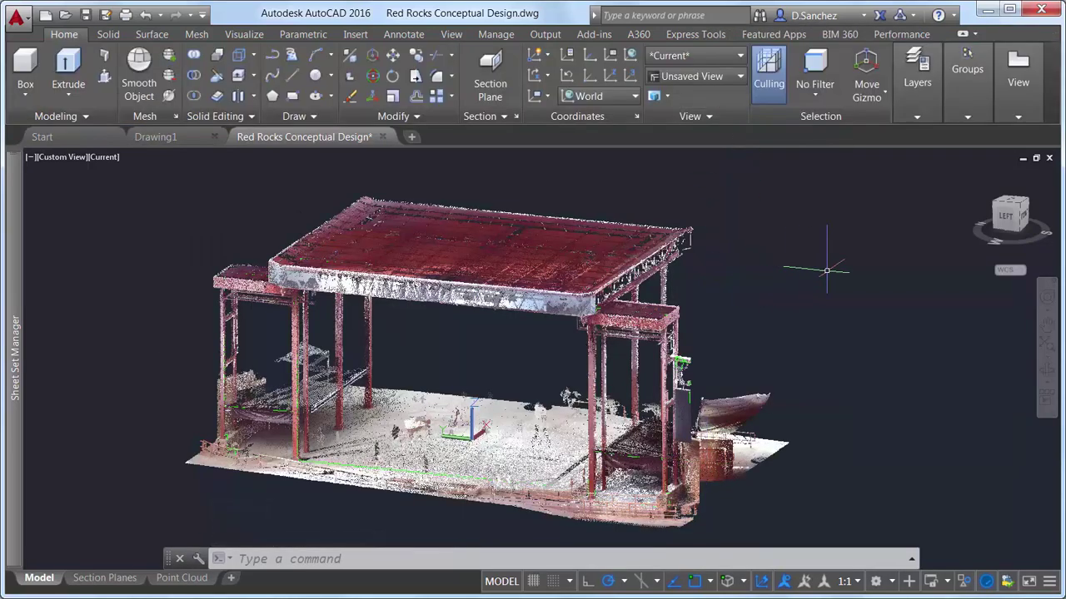
{"action": "left_click", "coordinate": [1003, 219]}
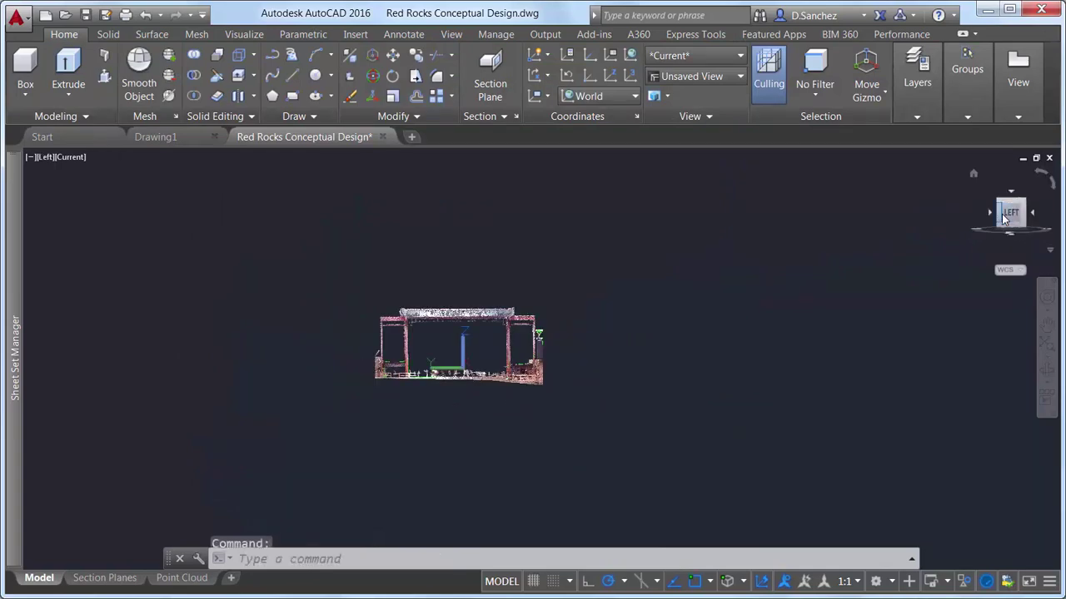
{"action": "scroll", "coordinate": [448, 333], "scroll_direction": "up", "scroll_amount": 6}
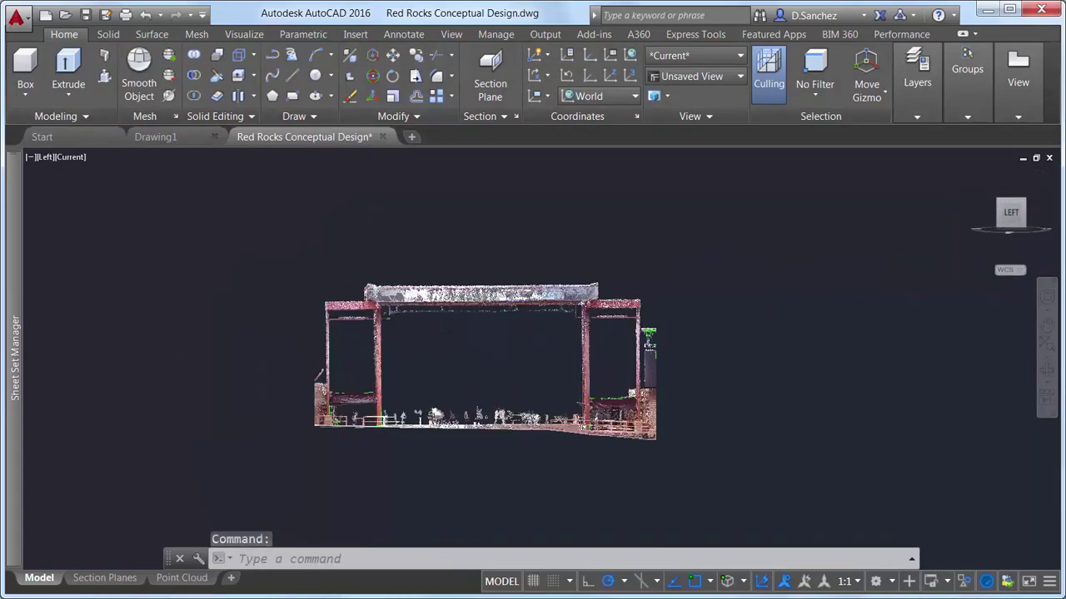
- Select the stage point cloud and try adjusting its transparency
{"action": "left_click", "coordinate": [402, 258]}
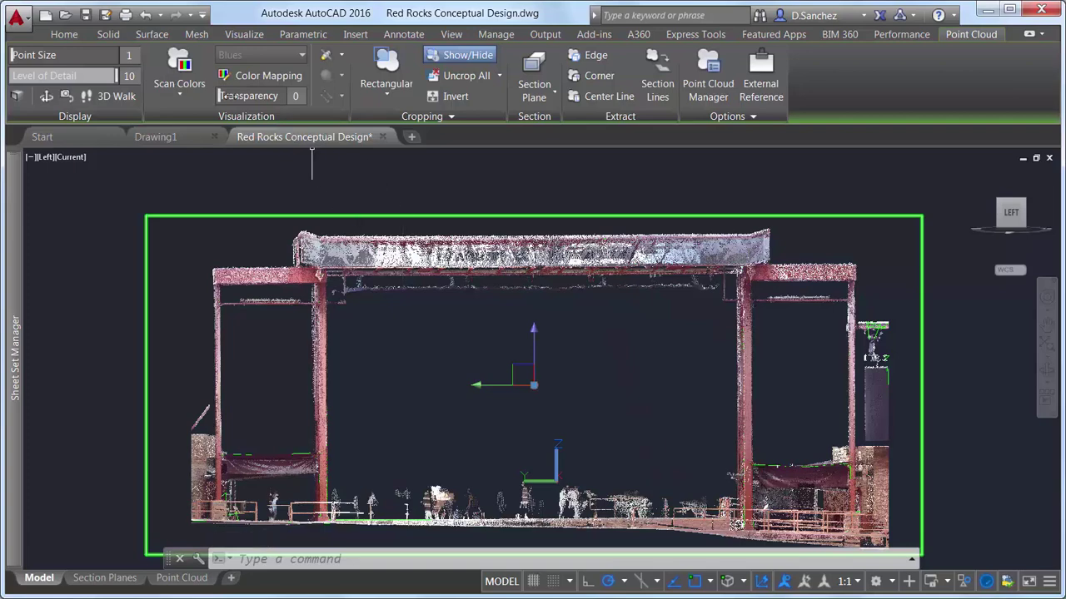
{"action": "left_click_drag", "start_coordinate": [240, 95], "coordinate": [262, 97]}
- Restore the SOUTH TOWER crop state and orbit to a custom 3D view of the brick tower and curved wall
{"action": "left_click", "coordinate": [454, 116]}
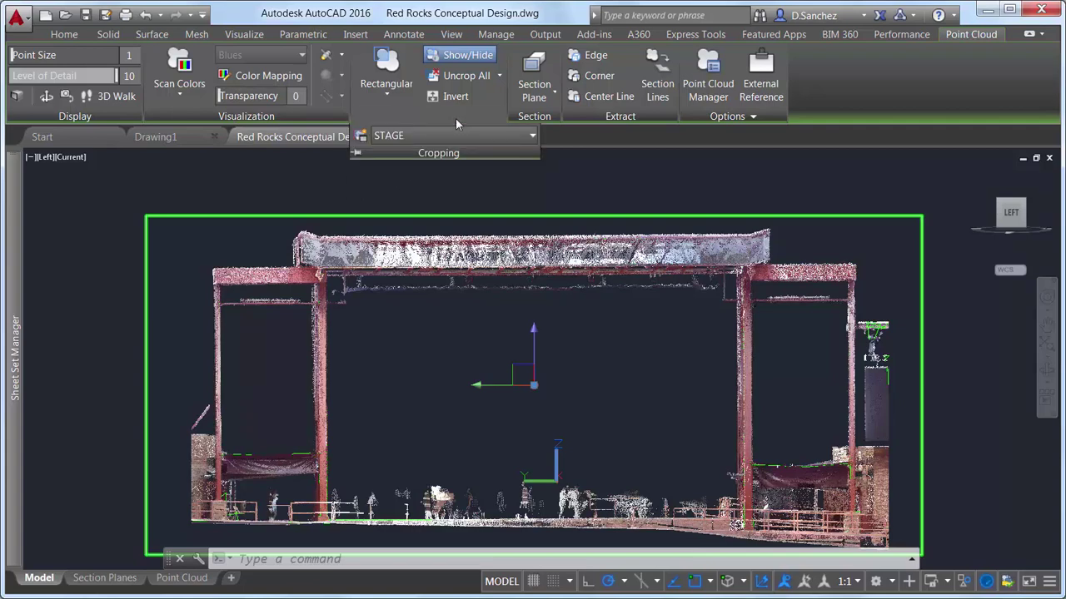
{"action": "left_click", "coordinate": [456, 130]}
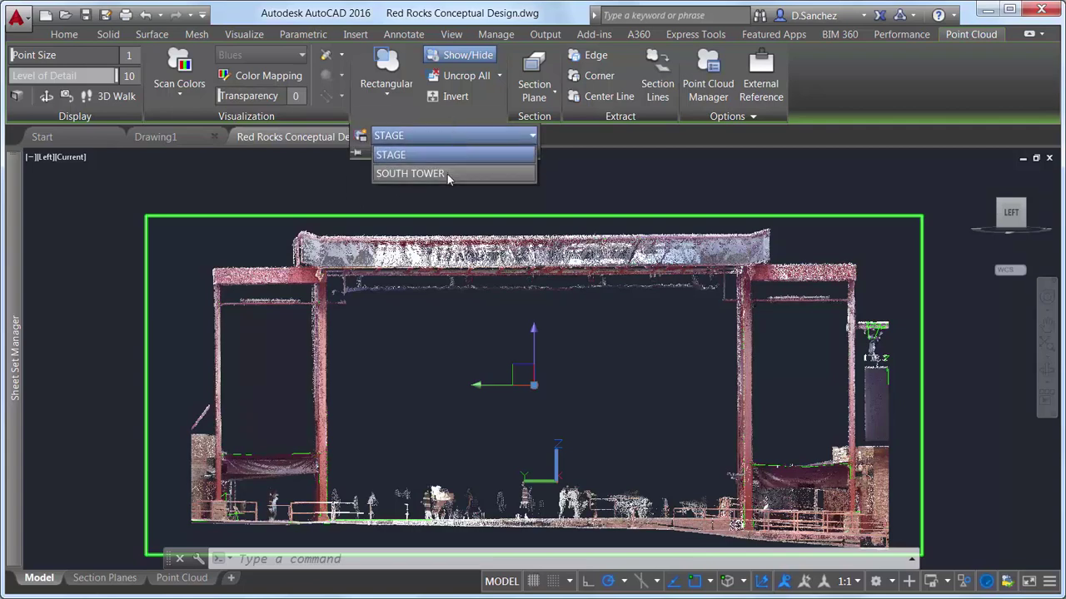
{"action": "left_click", "coordinate": [447, 174]}
{"action": "scroll", "coordinate": [421, 176], "scroll_direction": "down", "scroll_amount": 6}
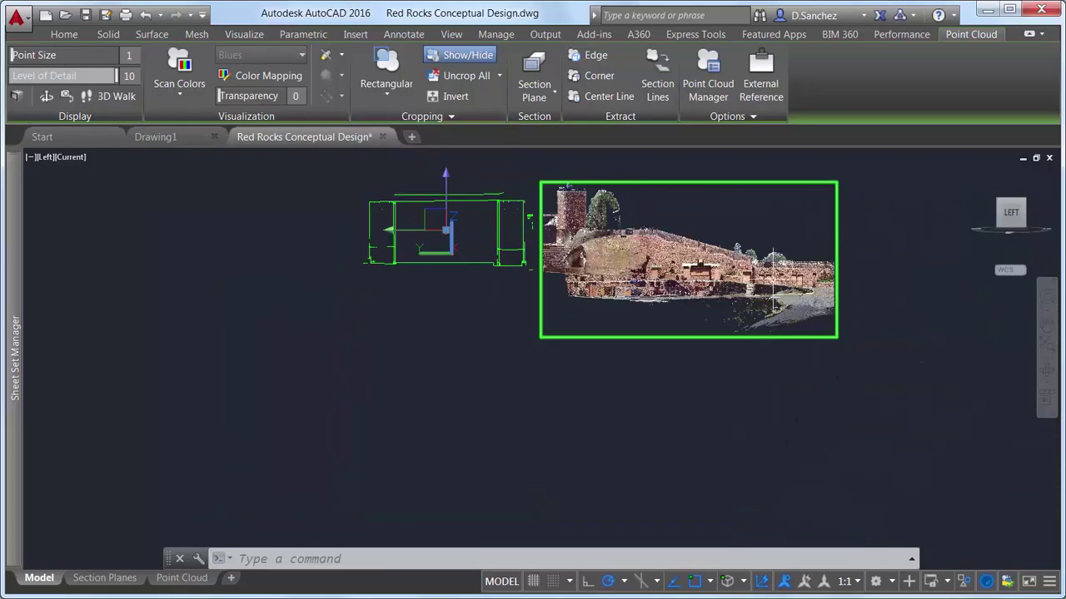
{"action": "scroll", "coordinate": [764, 256], "scroll_direction": "up", "scroll_amount": 5}
{"action": "scroll", "coordinate": [754, 258], "scroll_direction": "up", "scroll_amount": 2}
{"action": "middle_click_drag", "start_coordinate": [754, 257], "coordinate": [526, 326], "text": "shift"}
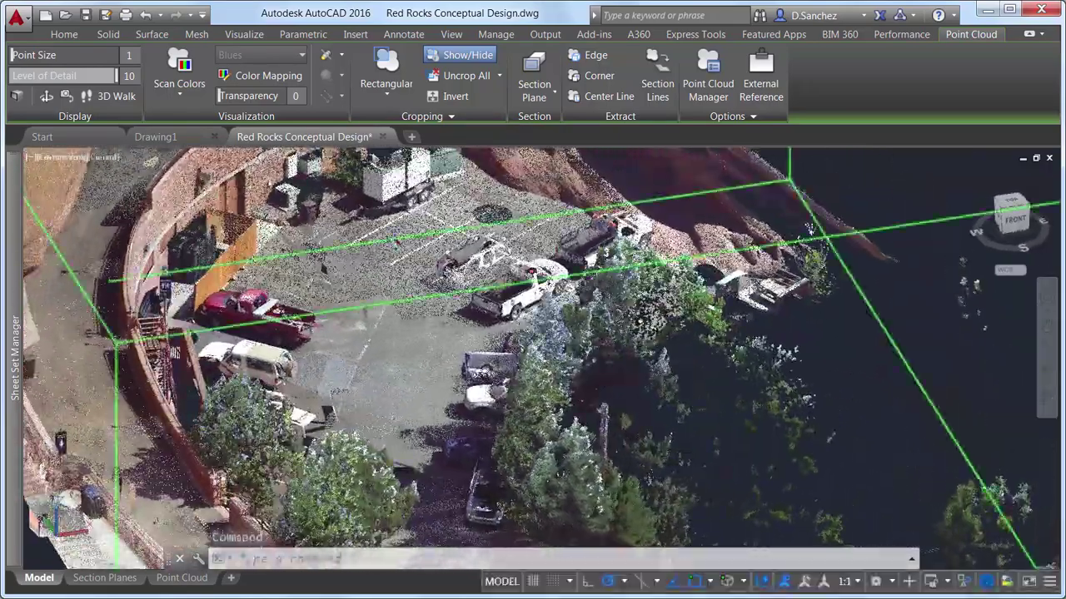
{"action": "middle_click_drag", "start_coordinate": [397, 277], "coordinate": [424, 379]}
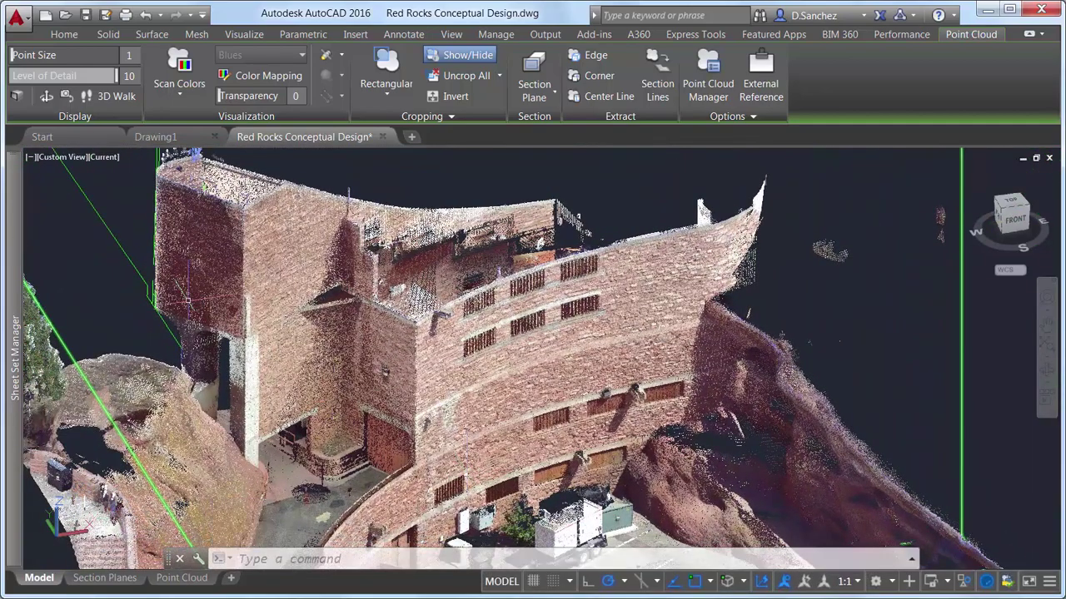
- Draw one rectangle on each of the two adjoining brick faces of the tower, aligned to the detected point cloud planes
{"action": "left_click", "coordinate": [65, 35]}
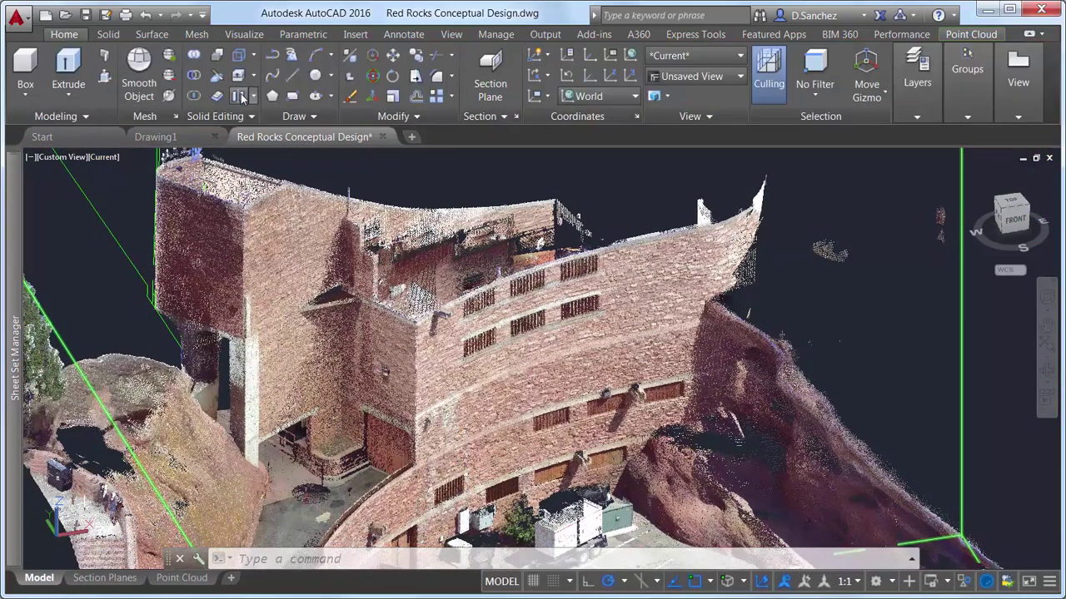
{"action": "left_click", "coordinate": [292, 96]}
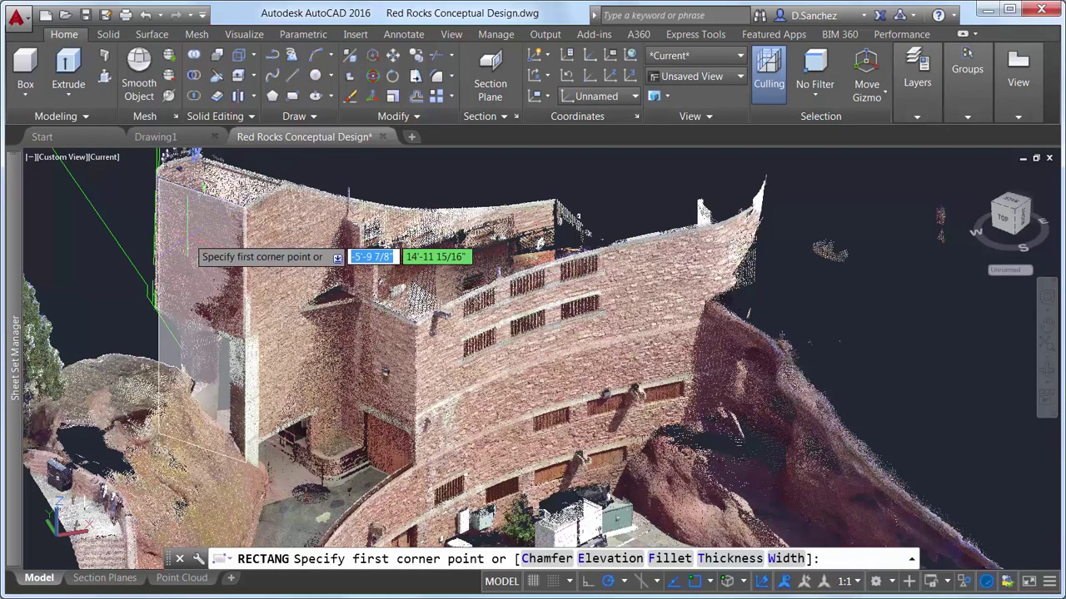
{"action": "left_click", "coordinate": [193, 248]}
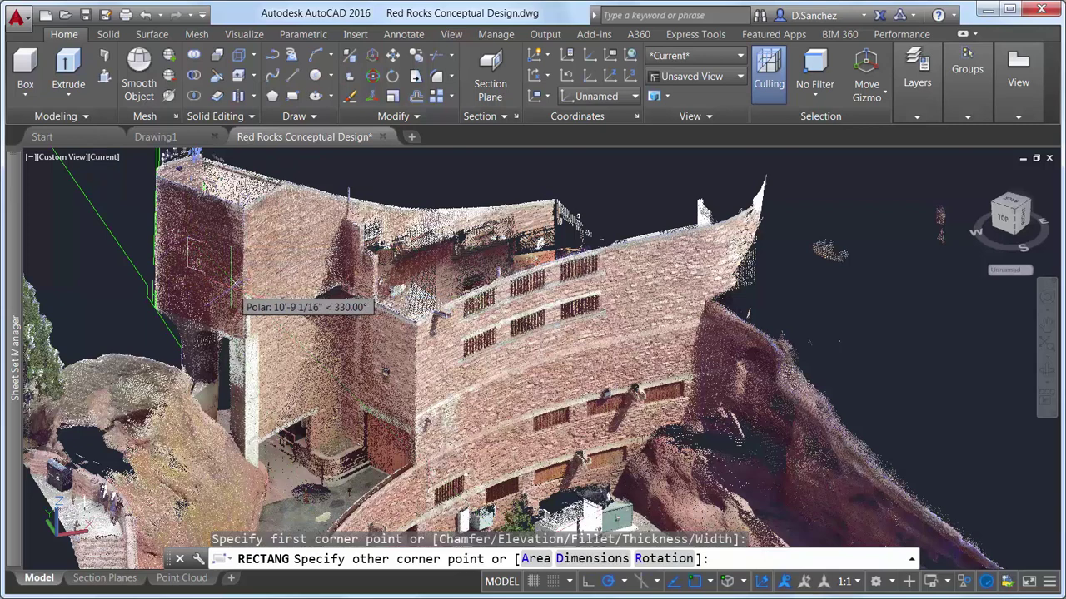
{"action": "left_click", "coordinate": [293, 96]}
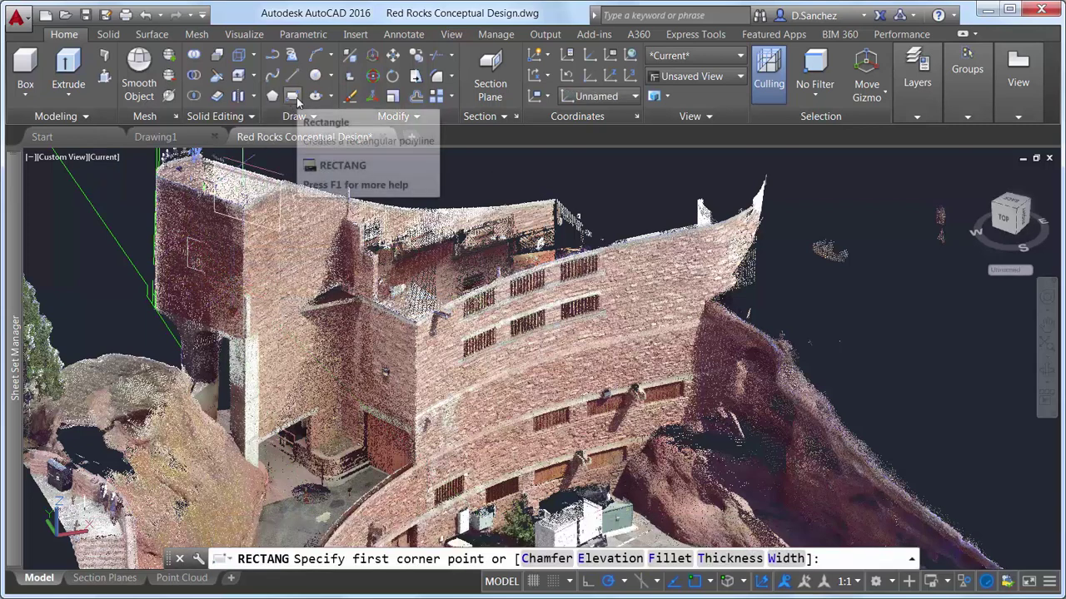
{"action": "left_click", "coordinate": [256, 248]}
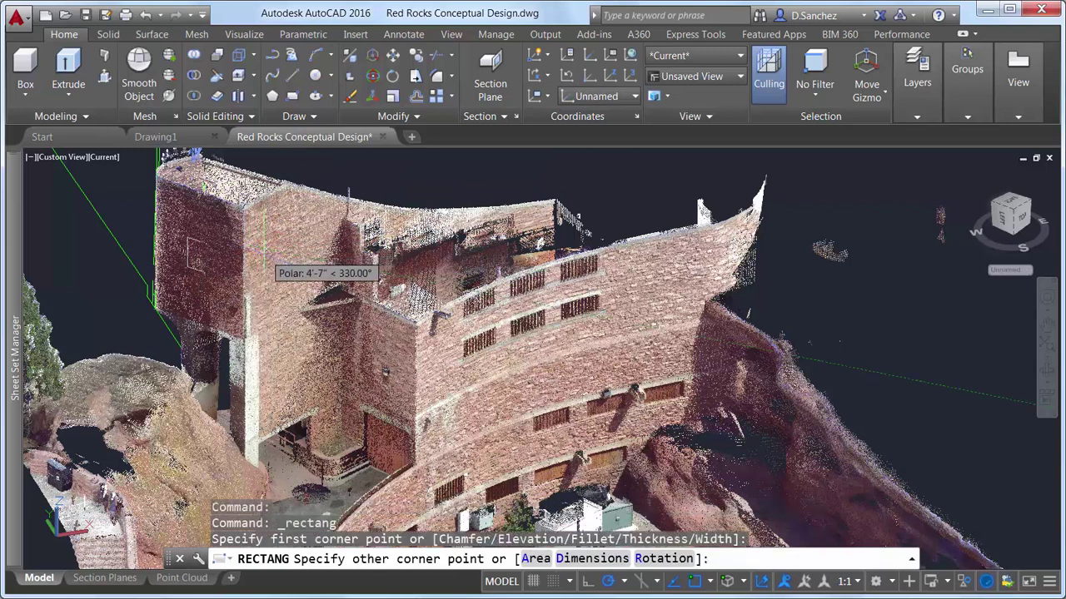
{"action": "left_click", "coordinate": [265, 282]}
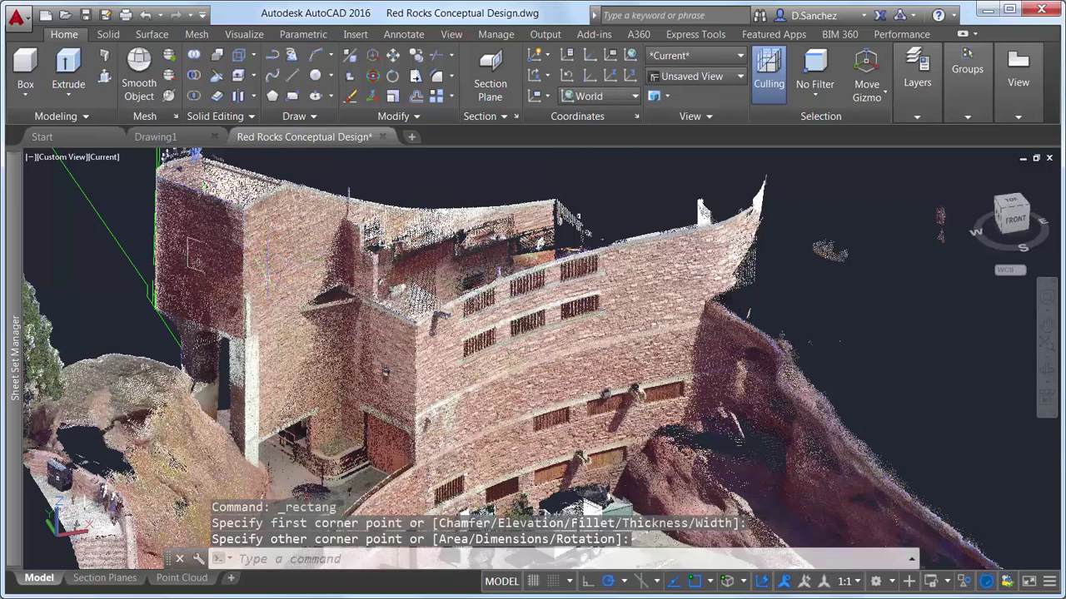
- Select the south tower point cloud and try adjusting its transparency
{"action": "left_click", "coordinate": [198, 263]}
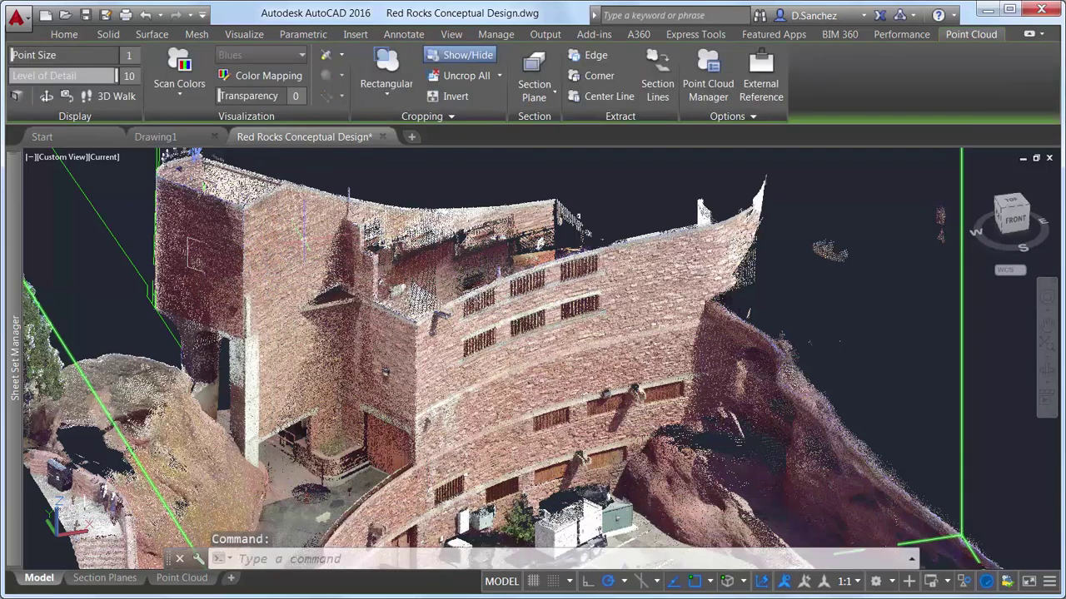
{"action": "mouse_move", "coordinate": [222, 95]}
{"action": "left_mouse_down"}
{"action": "mouse_move", "coordinate": [316, 99]}
{"action": "mouse_move", "coordinate": [221, 96]}
{"action": "left_mouse_up"}
- Turn on 3D object snap with Nearest to edge of point cloud as the active snap mode
{"action": "key", "text": "F4"}
{"action": "key", "text": "F4"}
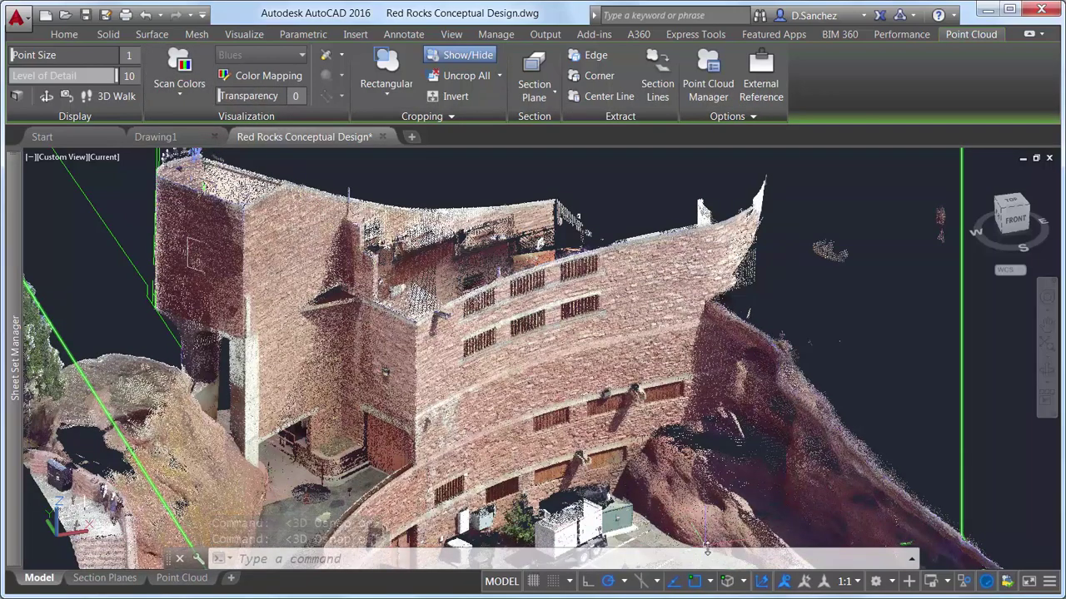
{"action": "left_click", "coordinate": [727, 582]}
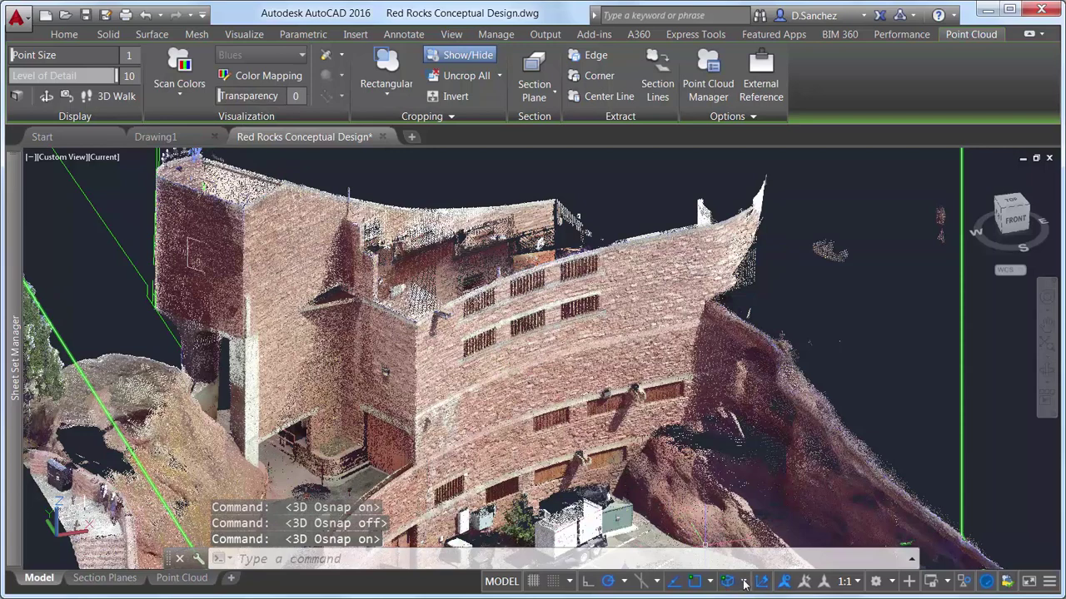
{"action": "left_click", "coordinate": [744, 582]}
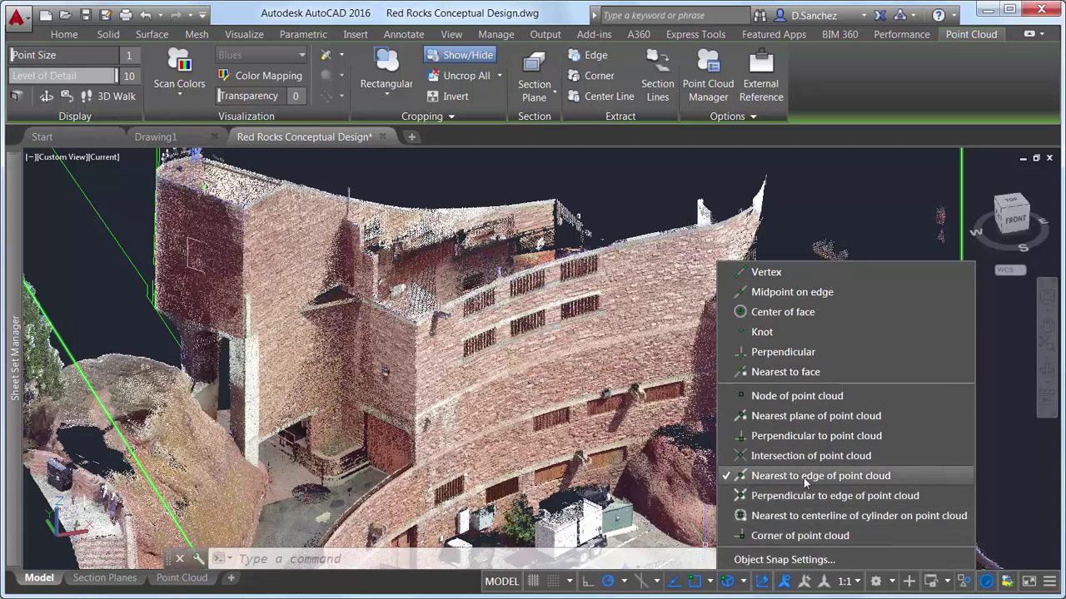
{"action": "left_click", "coordinate": [738, 582]}
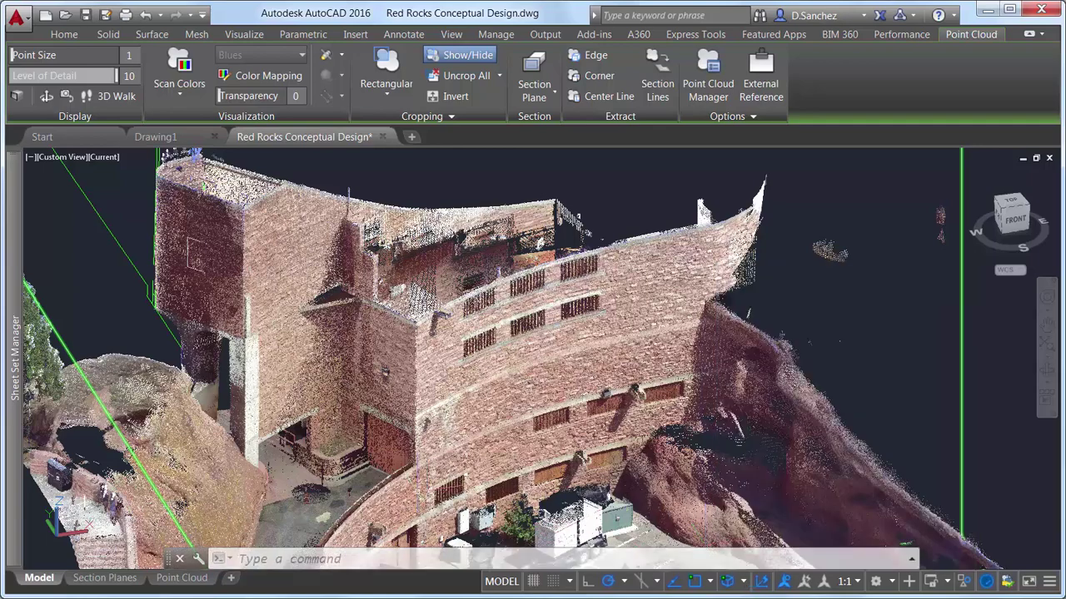
- Draw a vertical line along the brick corner edge where the curved wall begins, snapping to the point cloud edge
{"action": "scroll", "coordinate": [422, 491], "scroll_direction": "up", "scroll_amount": 2}
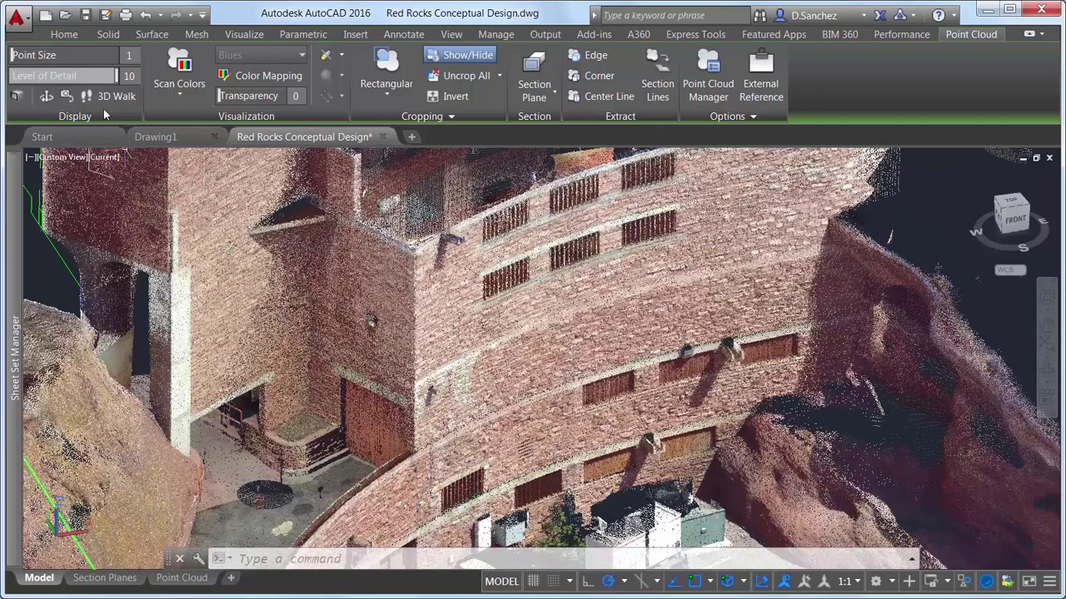
{"action": "left_click", "coordinate": [64, 34]}
{"action": "left_click", "coordinate": [292, 75]}
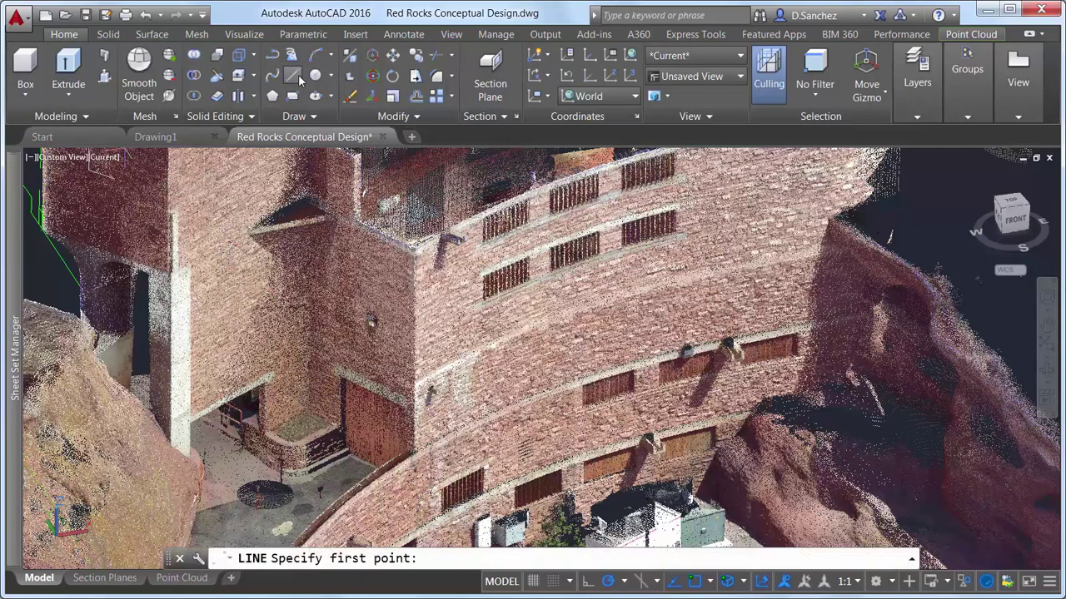
{"action": "left_click", "coordinate": [405, 346]}
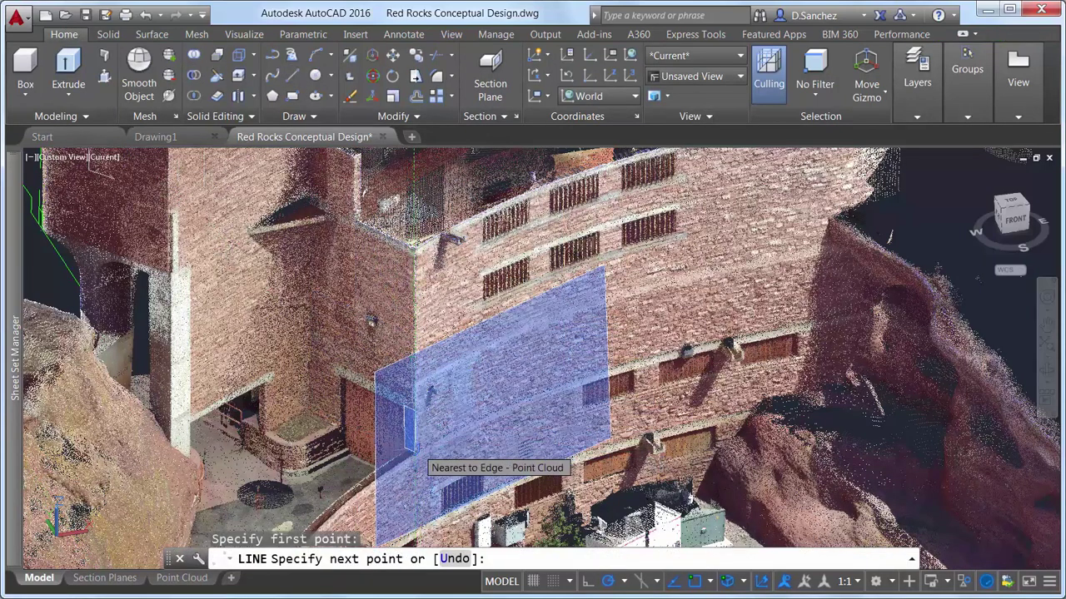
{"action": "left_click", "coordinate": [414, 453]}
{"action": "key", "text": "Return"}
- Switch the 3D snap to Corner of point cloud and draw a line up the garage door's left edge to its upper corner
{"action": "scroll", "coordinate": [286, 440], "scroll_direction": "up", "scroll_amount": 5}
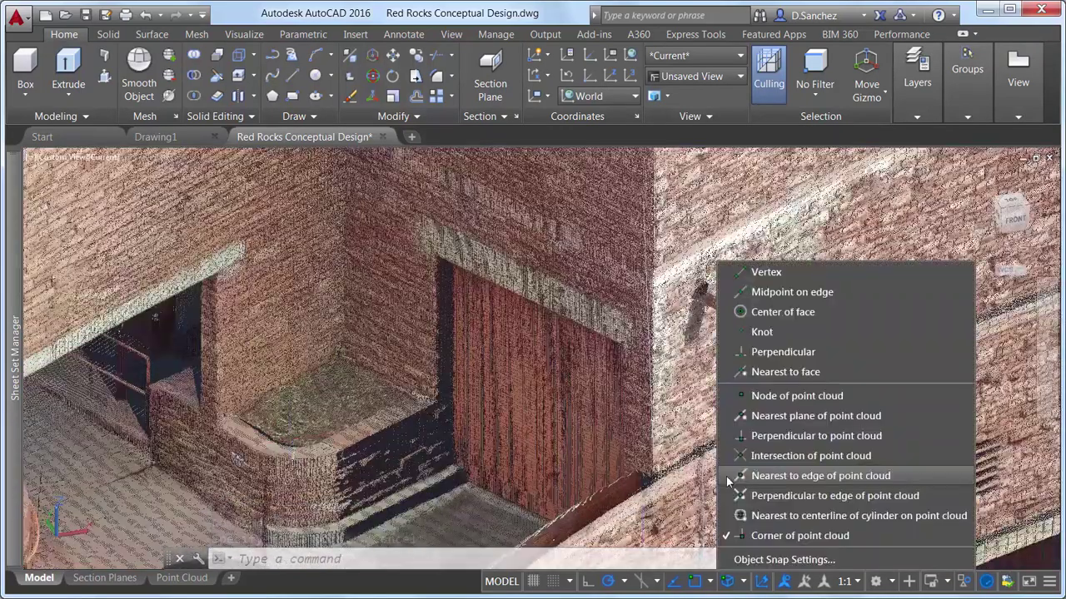
{"action": "left_click", "coordinate": [744, 582]}
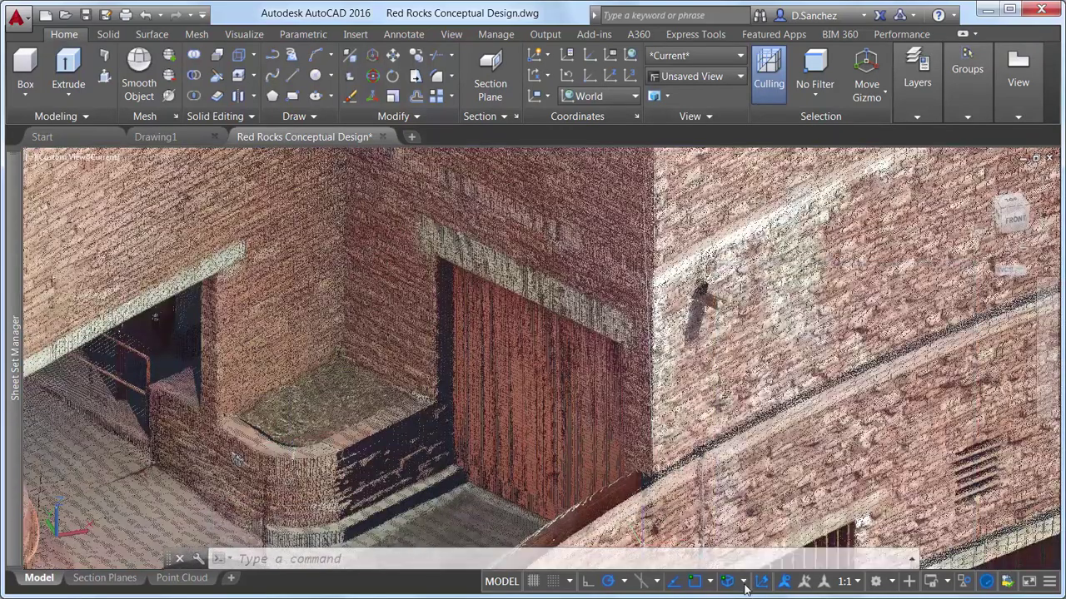
{"action": "left_click", "coordinate": [293, 76]}
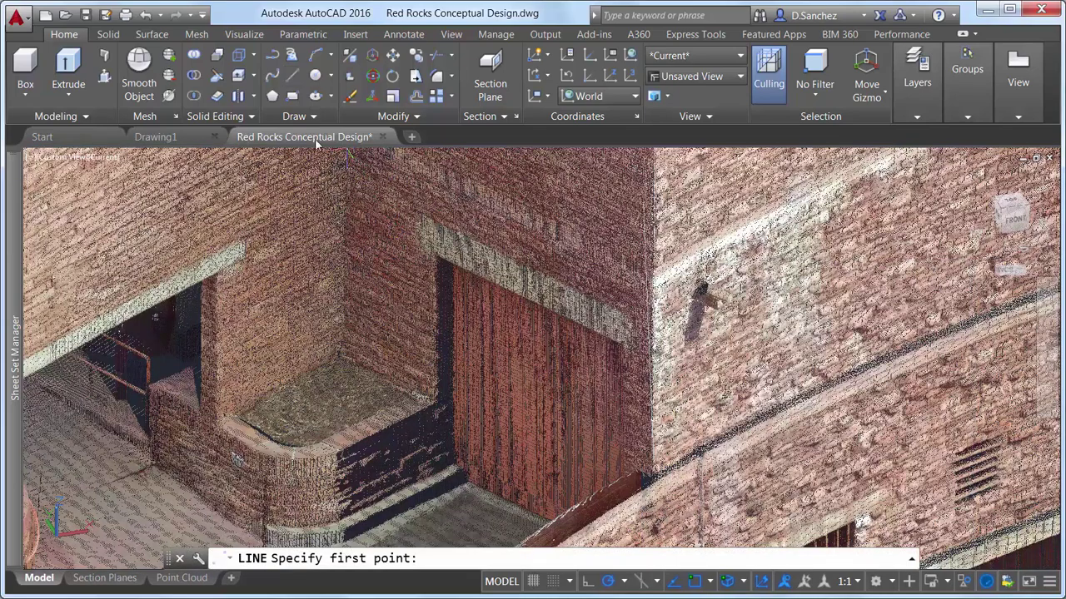
{"action": "left_click", "coordinate": [433, 407]}
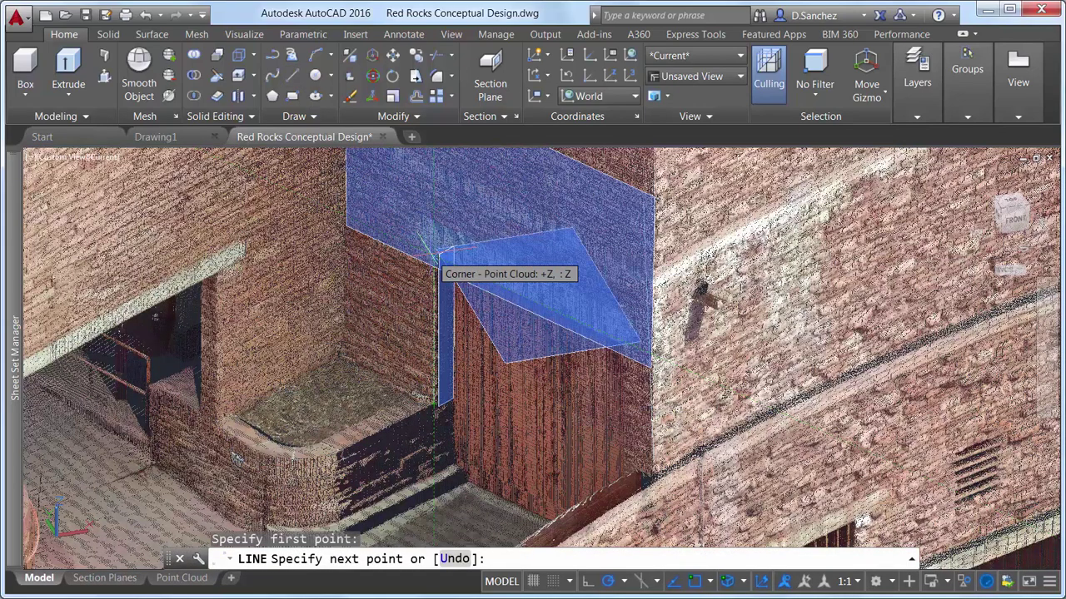
{"action": "left_click", "coordinate": [439, 250]}
{"action": "key", "text": "Return"}
- Switch the 3D snap to Nearest to centerline of cylinder on point cloud and draw a vertical line on the curved wall's center axis
{"action": "scroll", "coordinate": [666, 383], "scroll_direction": "down", "scroll_amount": 2}
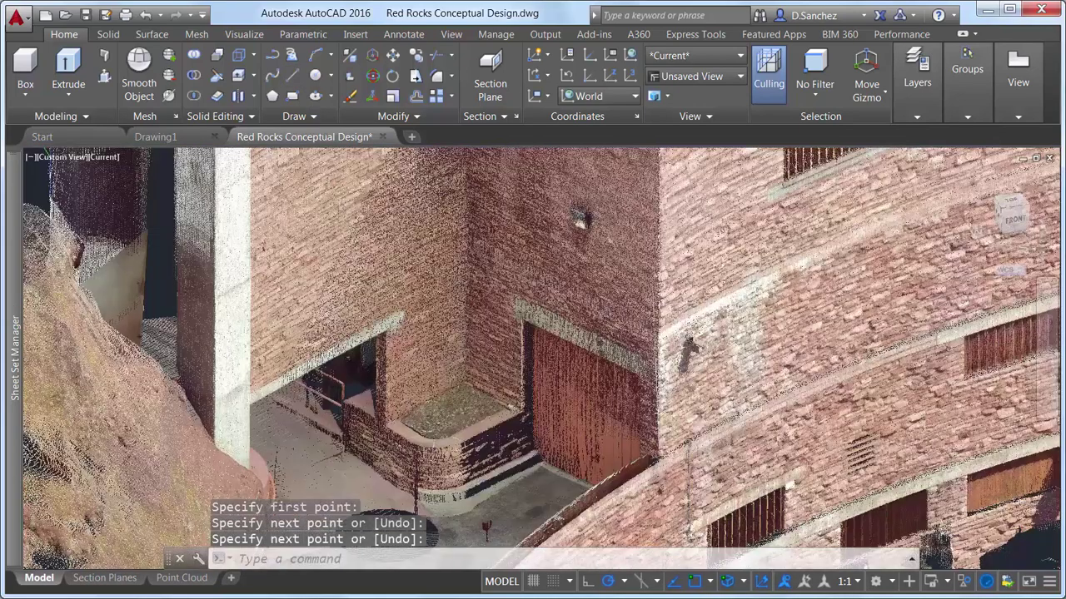
{"action": "scroll", "coordinate": [656, 453], "scroll_direction": "down", "scroll_amount": 5}
{"action": "middle_click_drag", "start_coordinate": [656, 452], "coordinate": [281, 221]}
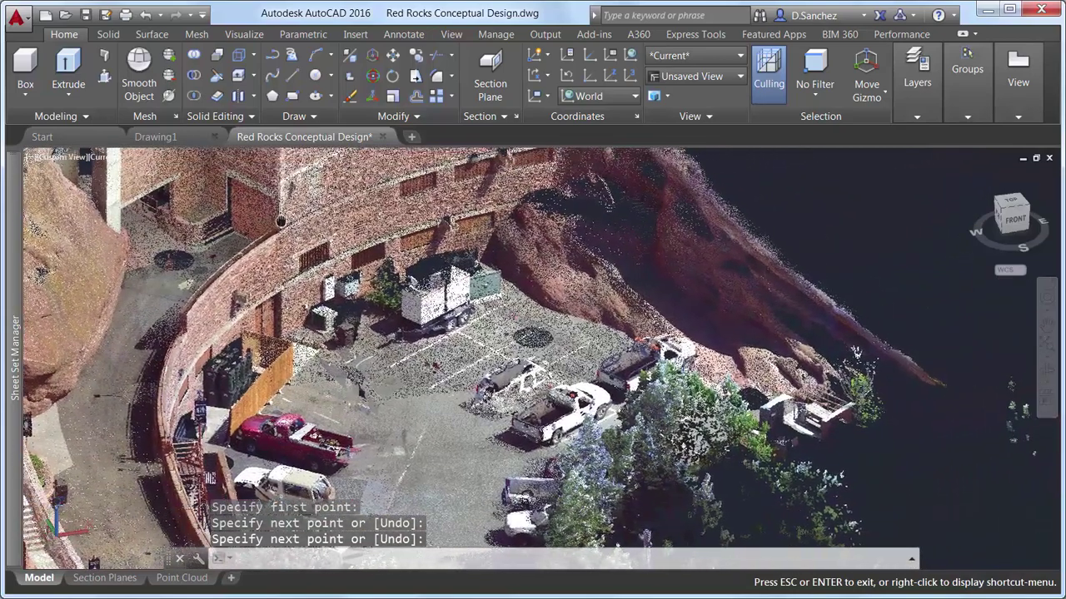
{"action": "key", "text": "Escape"}
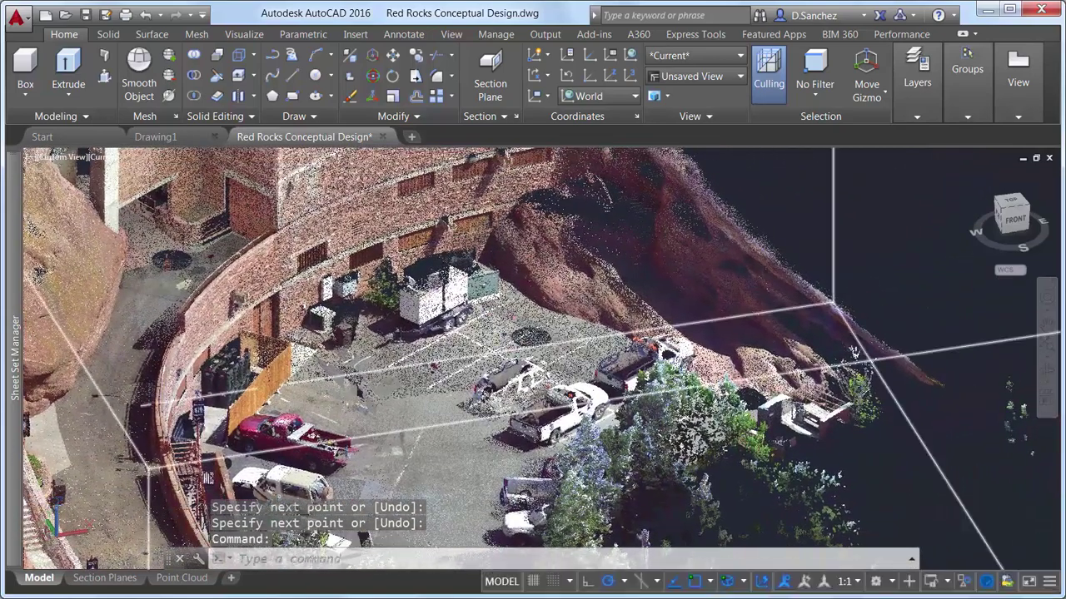
{"action": "left_click", "coordinate": [744, 590]}
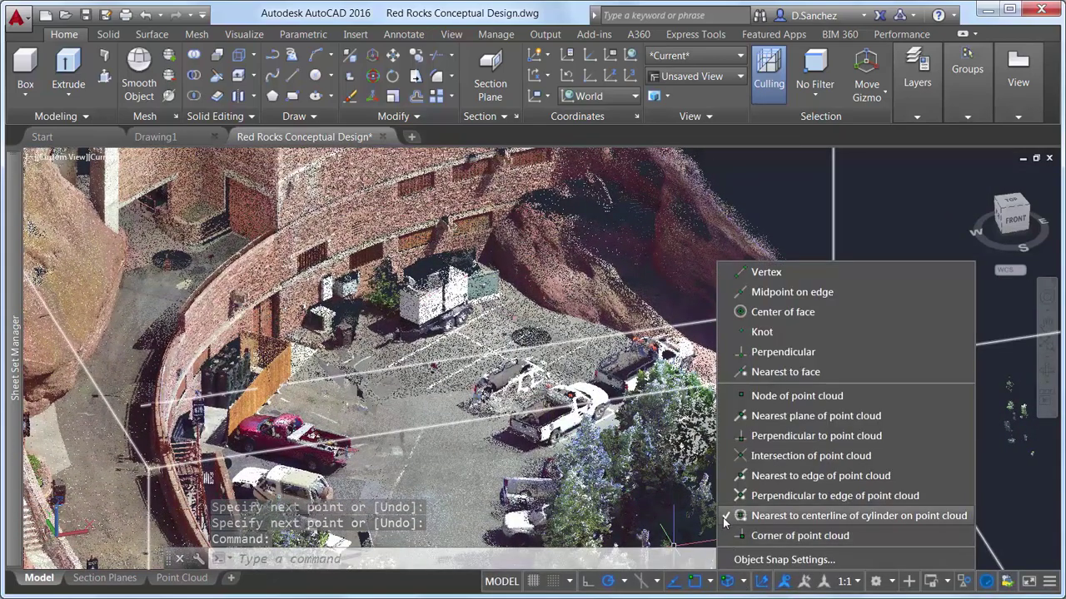
{"action": "left_click", "coordinate": [292, 75]}
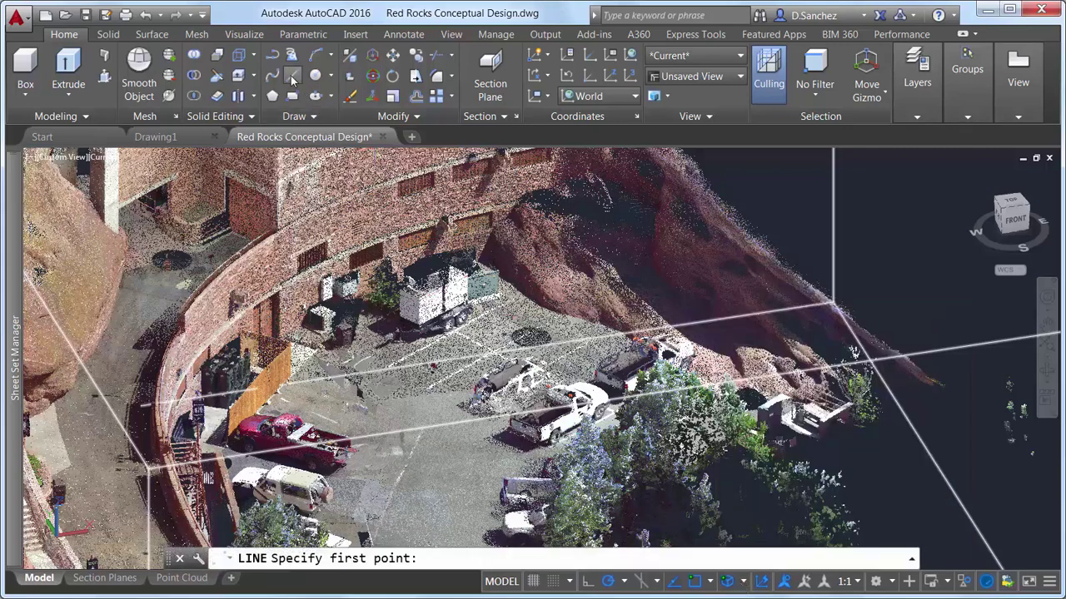
{"action": "left_click", "coordinate": [258, 249]}
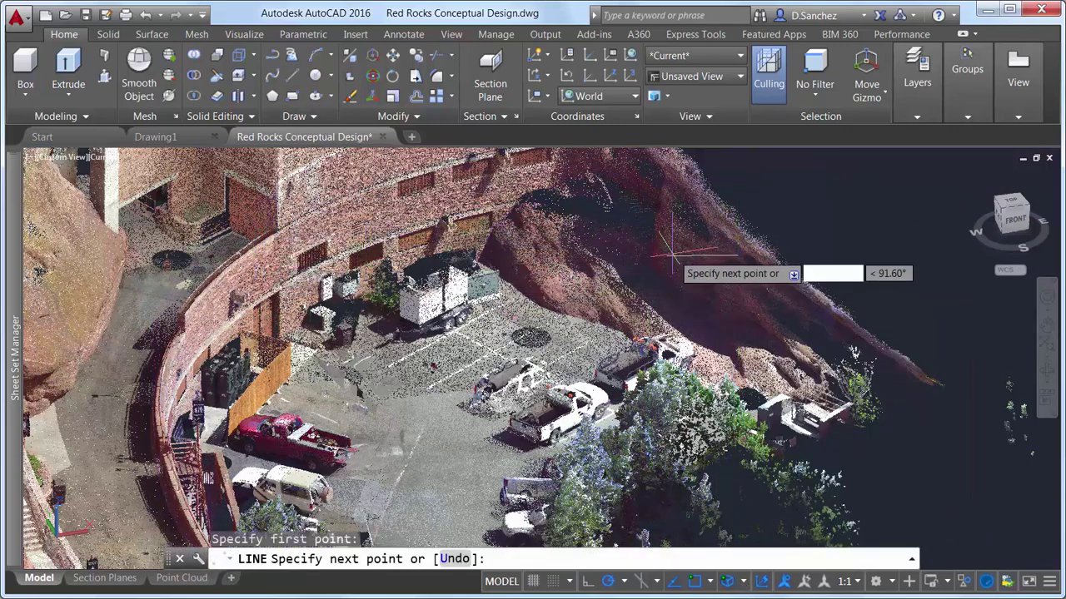
{"action": "left_click", "coordinate": [741, 164]}
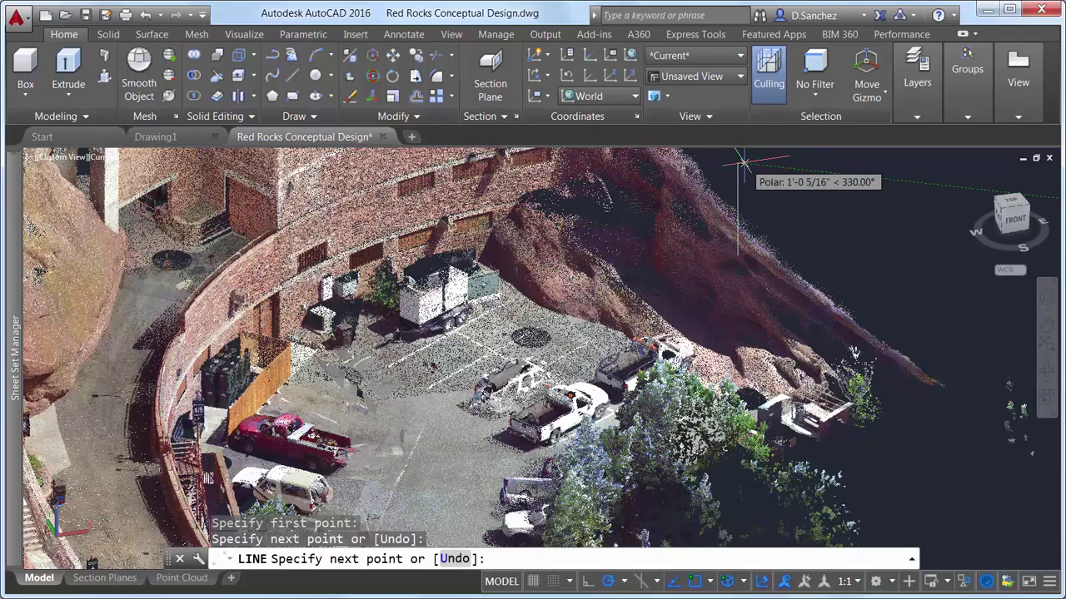
{"action": "key", "text": "Return"}
- Revolve the wall corner line about the cylinder centerline in the reverse direction, creating a partial surface that follows the curved wall
{"action": "left_click", "coordinate": [152, 34]}
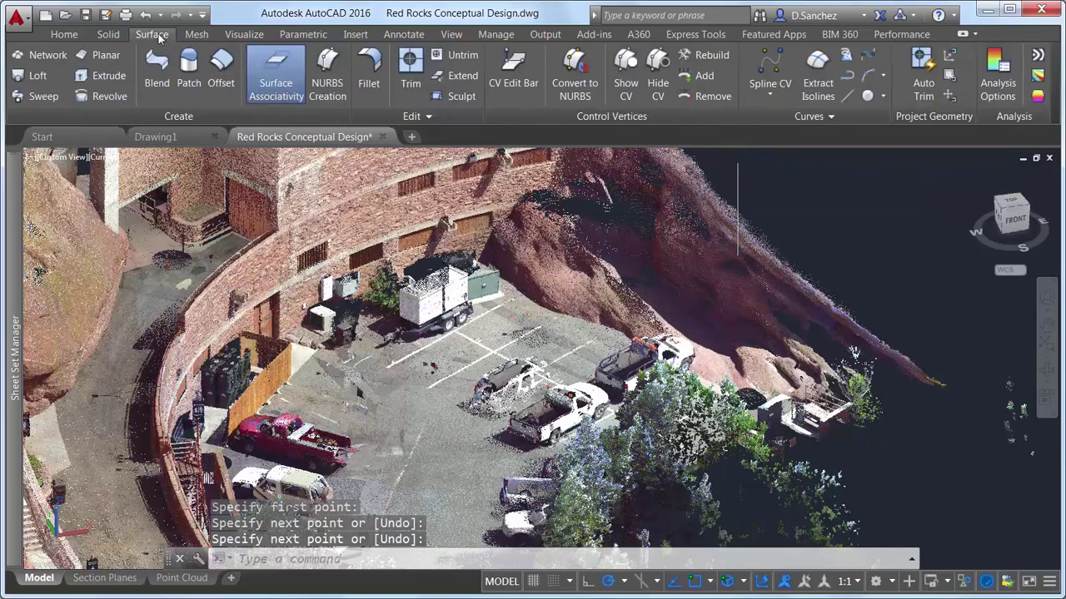
{"action": "left_click", "coordinate": [106, 96]}
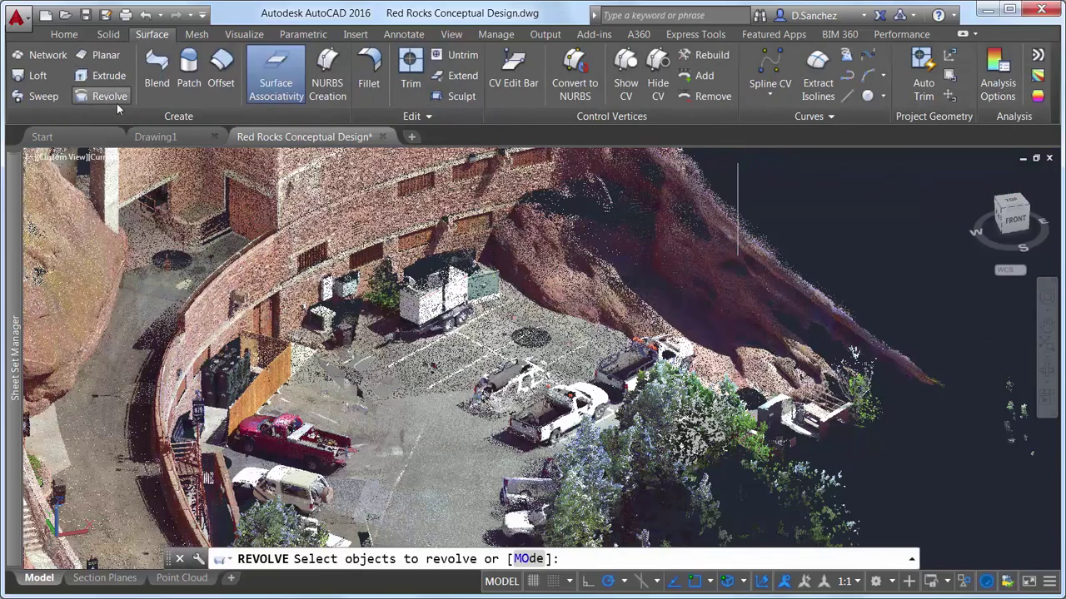
{"action": "left_click", "coordinate": [277, 200]}
{"action": "key", "text": "Return"}
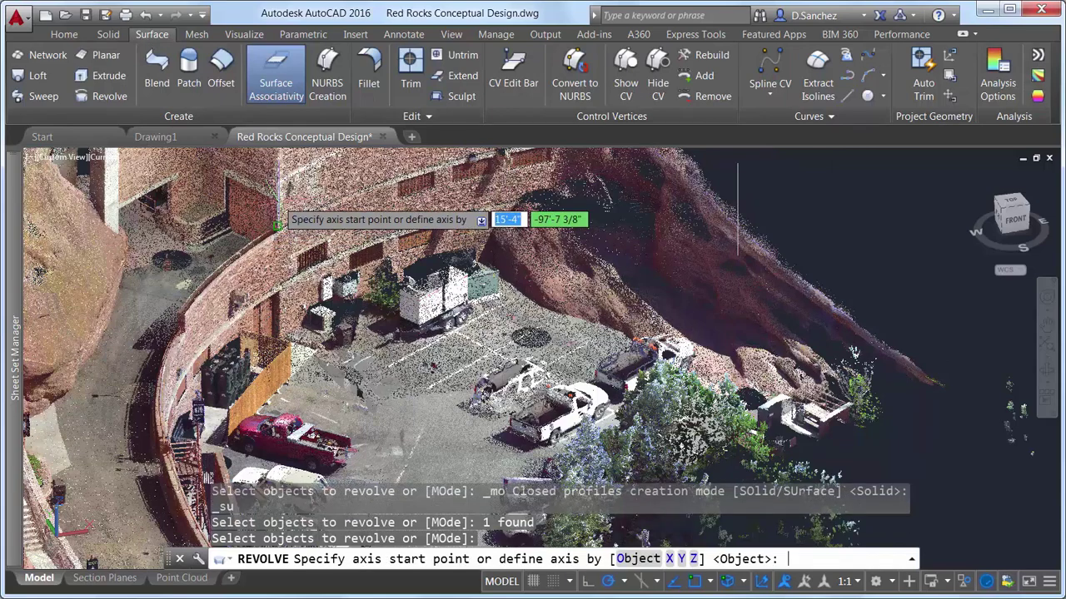
{"action": "key", "text": "Return"}
{"action": "left_click", "coordinate": [736, 201]}
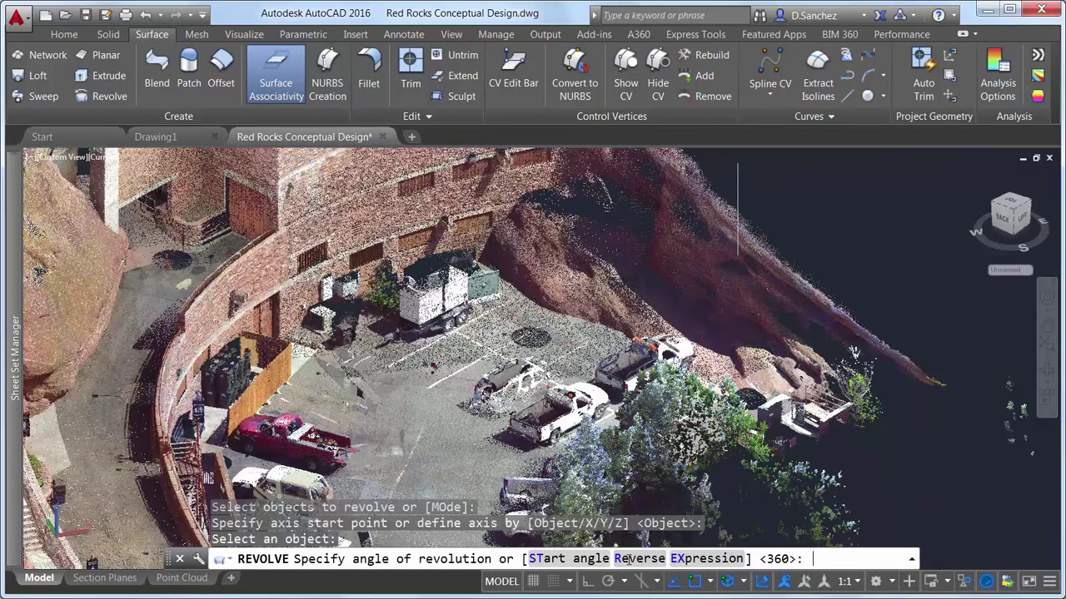
{"action": "type", "text": "R"}
{"action": "key", "text": "Return"}
{"action": "key", "text": "Return"}
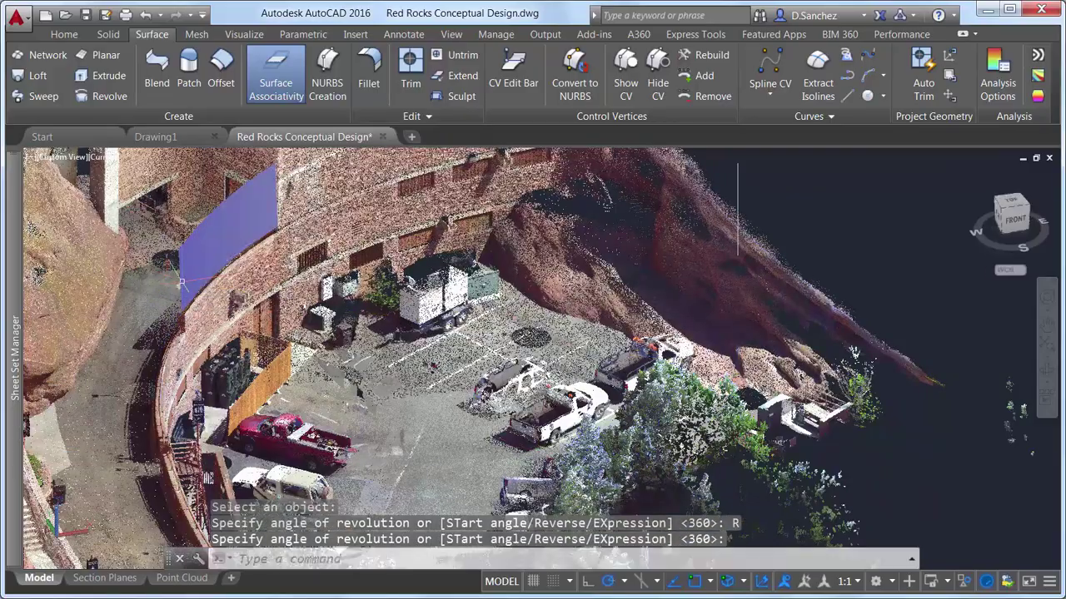
- End object isolation to bring back the hidden conceptual building model, shown in full over the parking area
{"action": "mouse_move", "coordinate": [181, 283]}
{"action": "middle_mouse_down", "text": "shift"}
{"action": "mouse_move", "coordinate": [288, 270]}
{"action": "mouse_move", "coordinate": [538, 301]}
{"action": "mouse_move", "coordinate": [166, 271]}
{"action": "middle_mouse_up", "text": "shift"}
{"action": "right_click", "coordinate": [360, 248]}
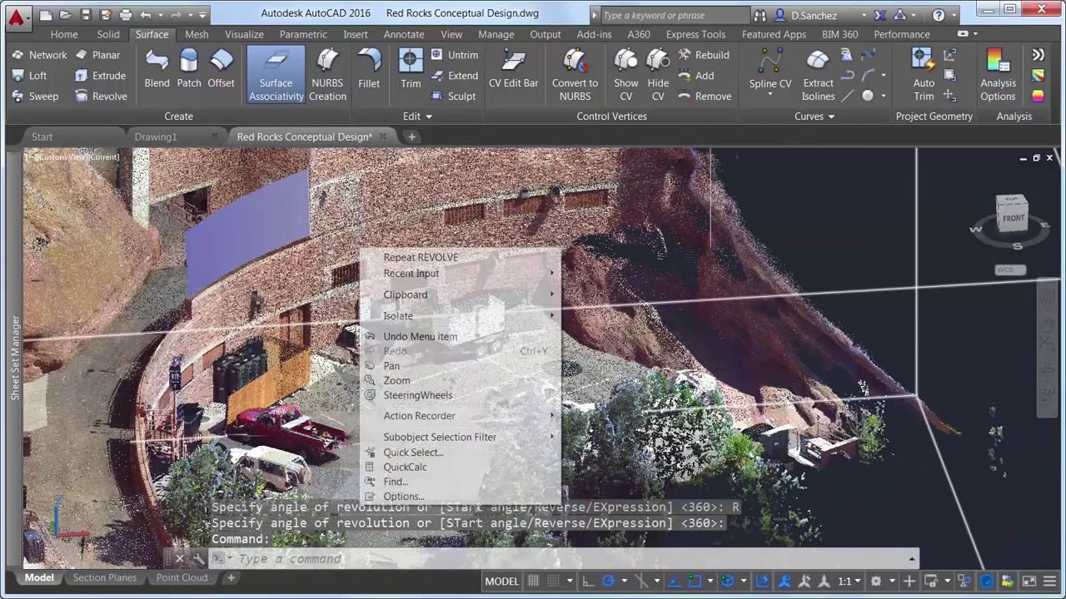
{"action": "mouse_move", "coordinate": [401, 318]}
{"action": "left_click", "coordinate": [583, 344]}
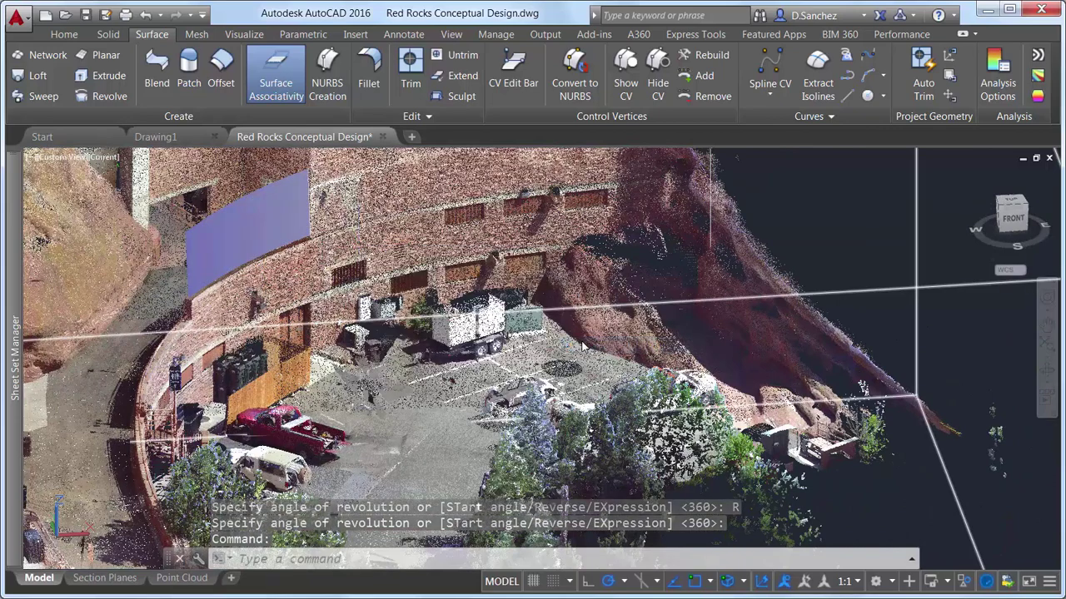
{"action": "scroll", "coordinate": [530, 341], "scroll_direction": "down", "scroll_amount": 2}
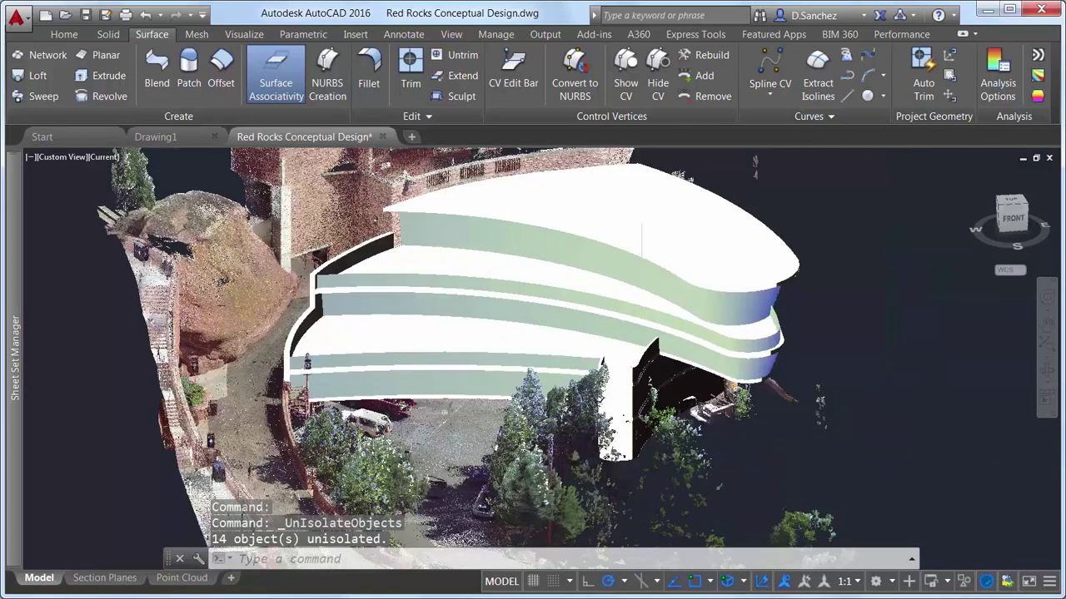